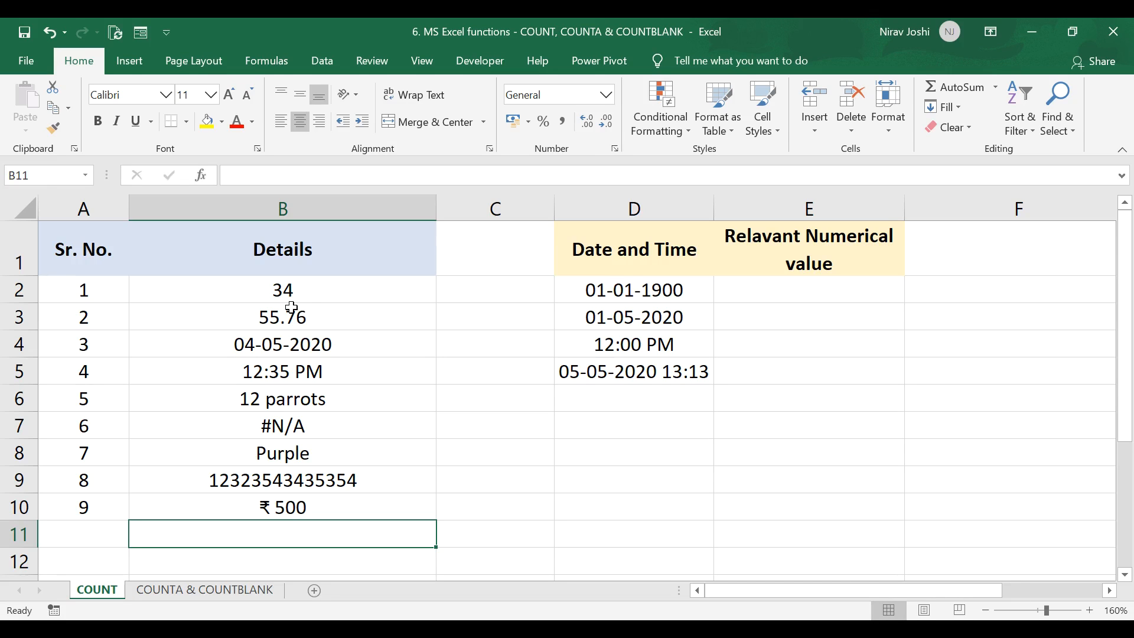
# Step: Enter a COUNT formula in B11 counting the numeric values in B2:B10
pyautogui.write('=')
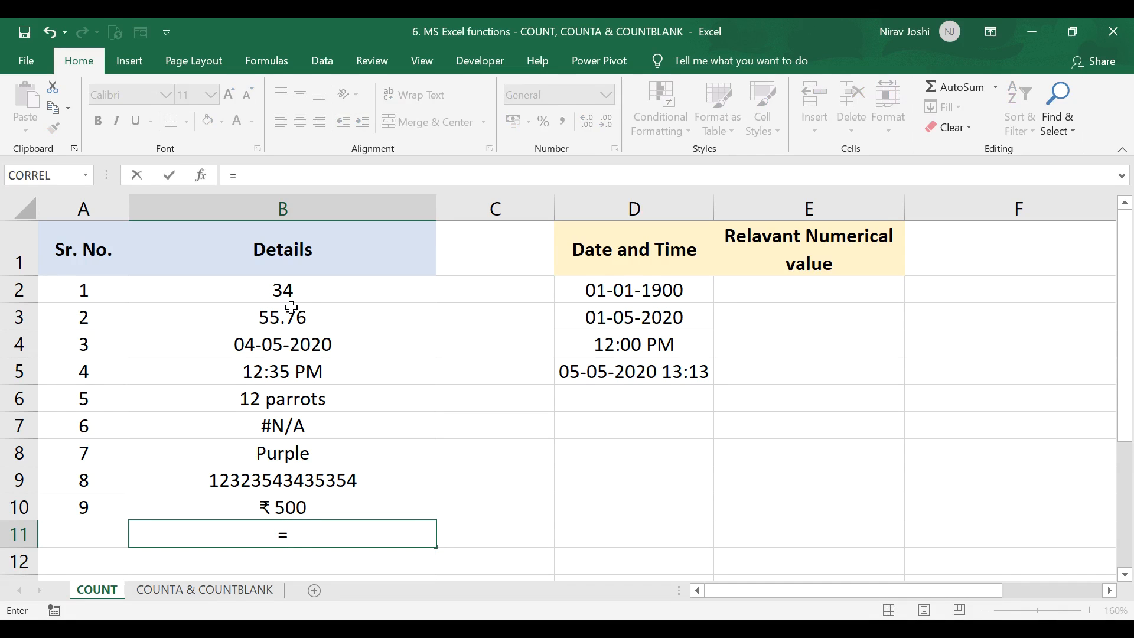
pyautogui.write('count')
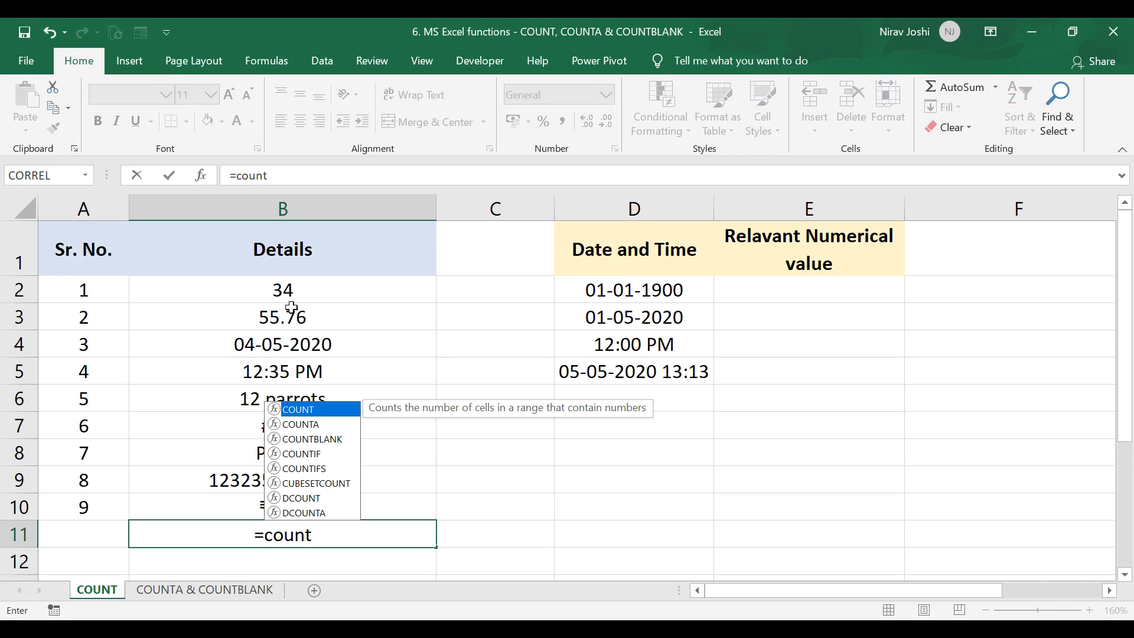
pyautogui.press('Tab')
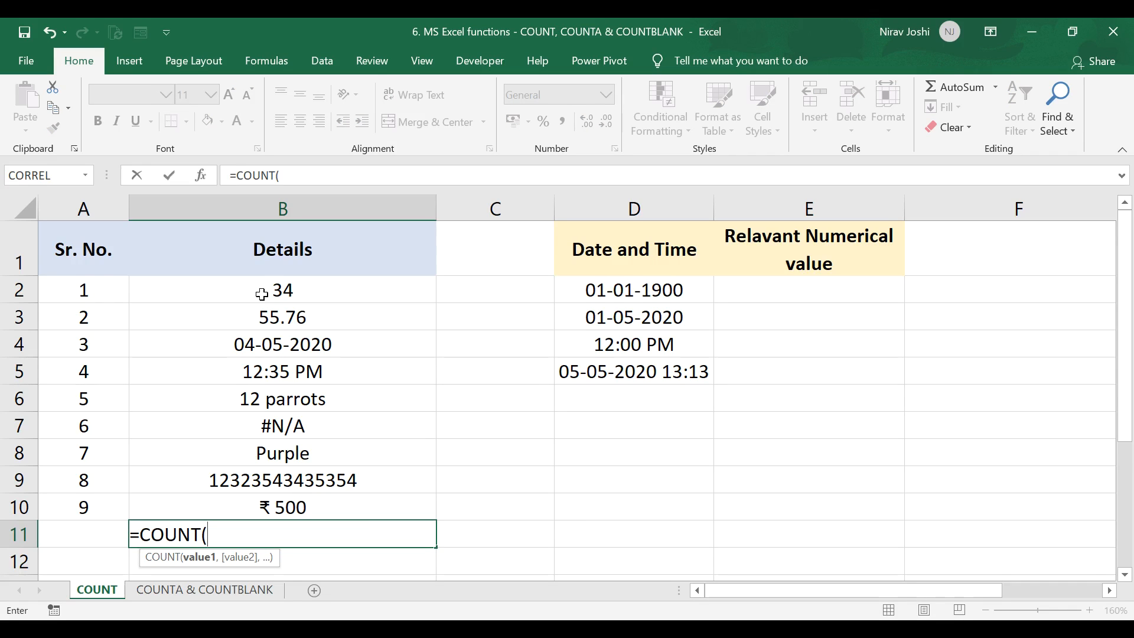
pyautogui.moveTo(262, 294); pyautogui.dragTo(294, 501)
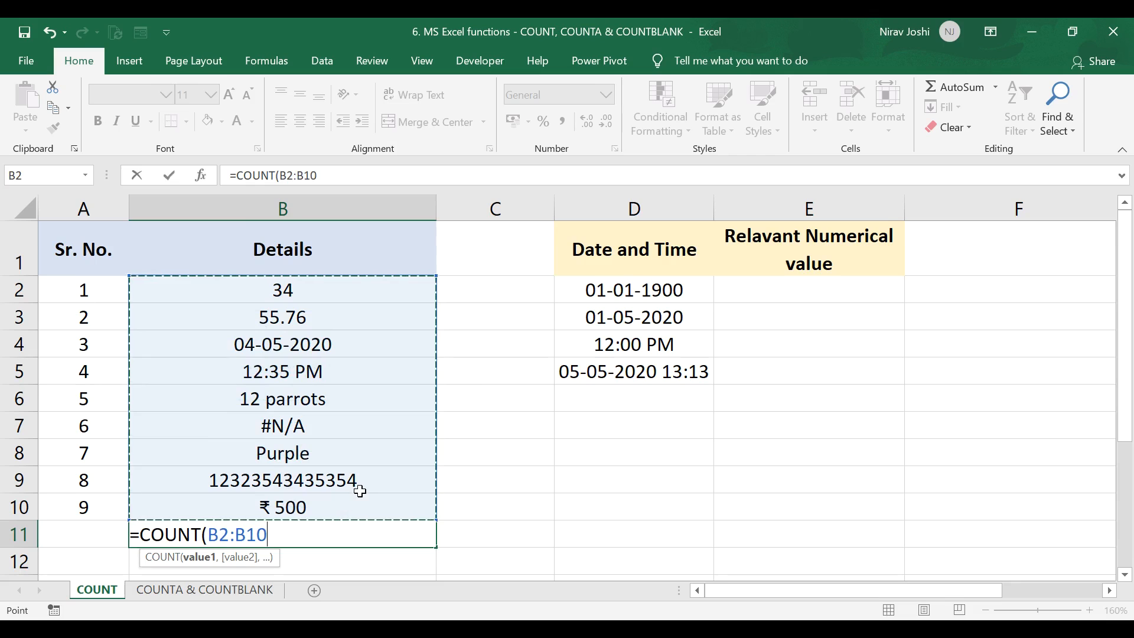
pyautogui.write(')')
pyautogui.press('Return')
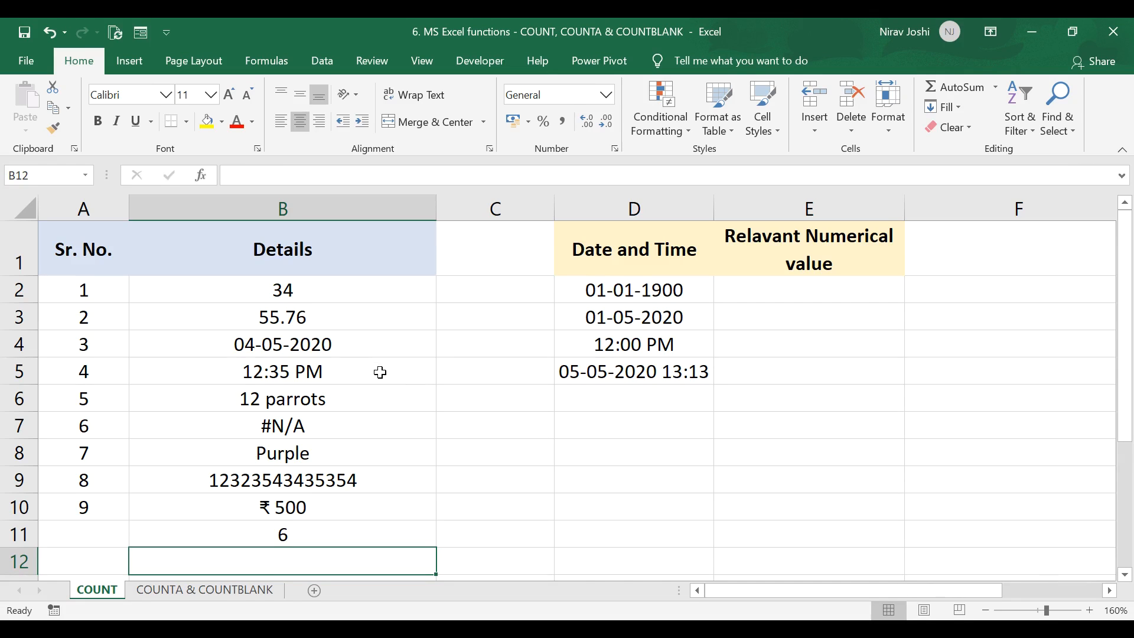
# Step: Give the count result cell B11 a yellow fill
pyautogui.click(256, 536)
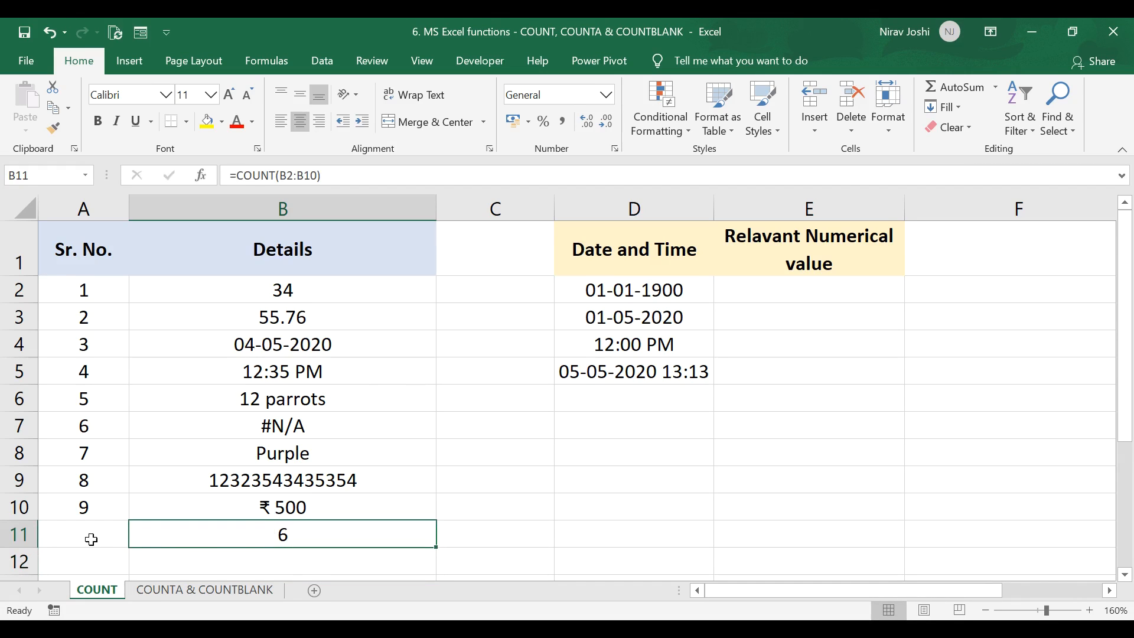
pyautogui.click(102, 531)
pyautogui.click(195, 531)
pyautogui.click(207, 122)
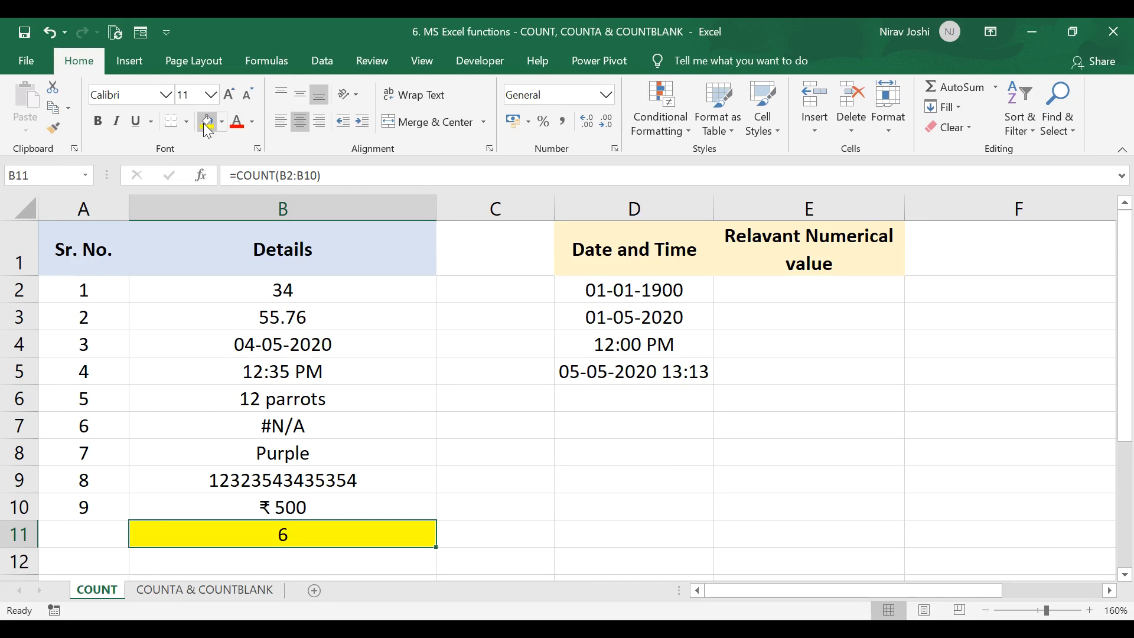
# Step: Inspect the Details entries in B2:B10 to see which ones count as numbers
pyautogui.moveTo(216, 294); pyautogui.dragTo(205, 507)
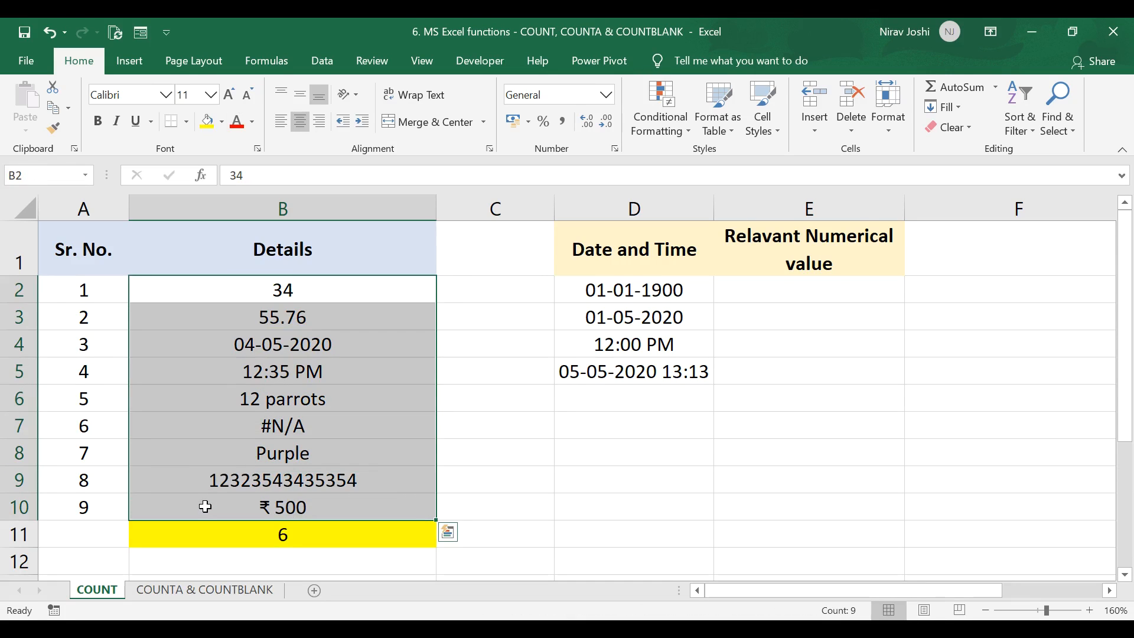
pyautogui.click(354, 396)
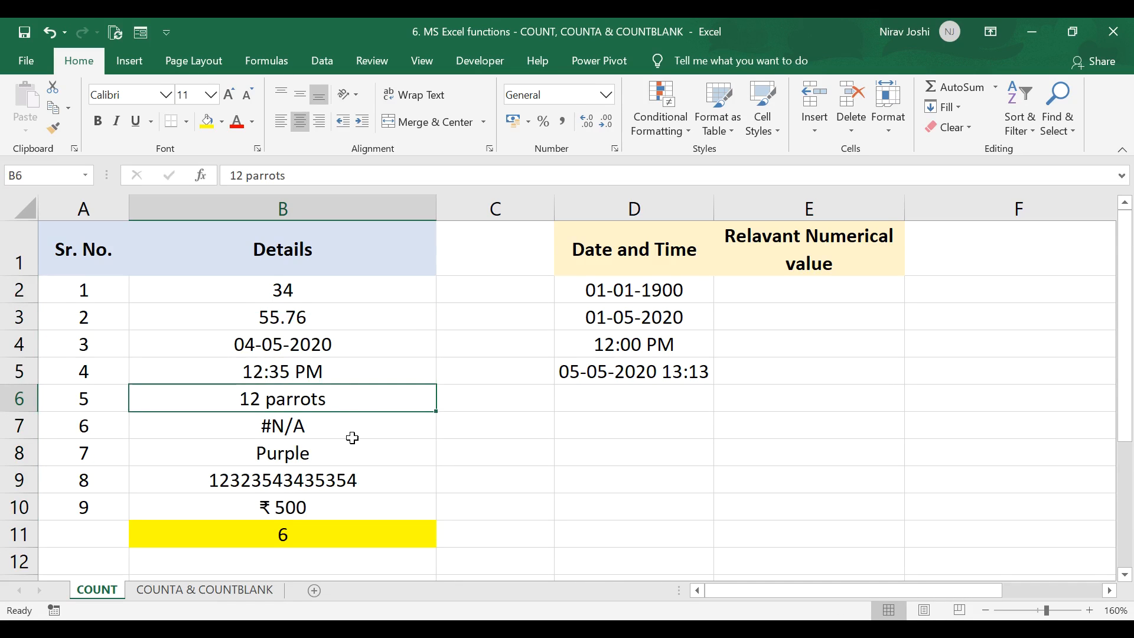
pyautogui.click(354, 430)
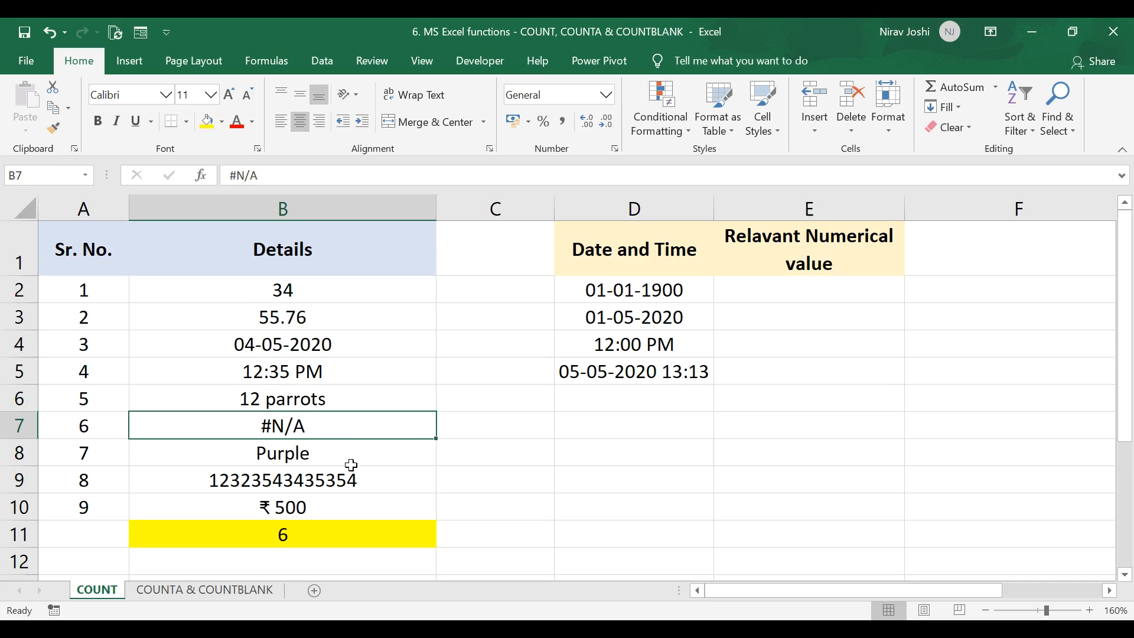
pyautogui.click(346, 455)
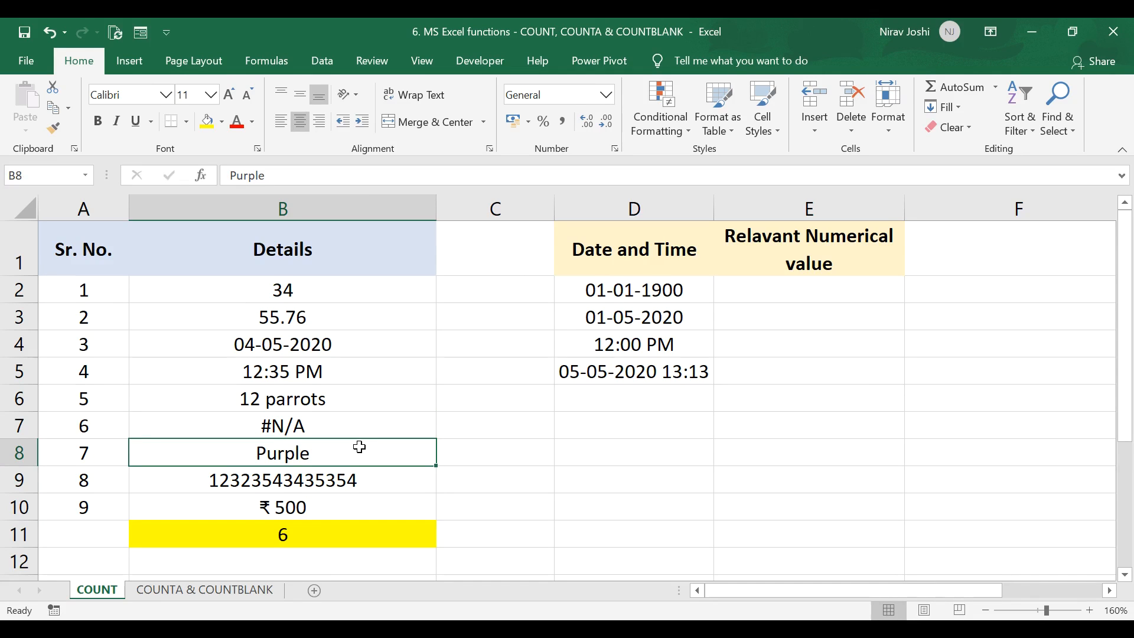
pyautogui.moveTo(344, 400); pyautogui.dragTo(344, 450)
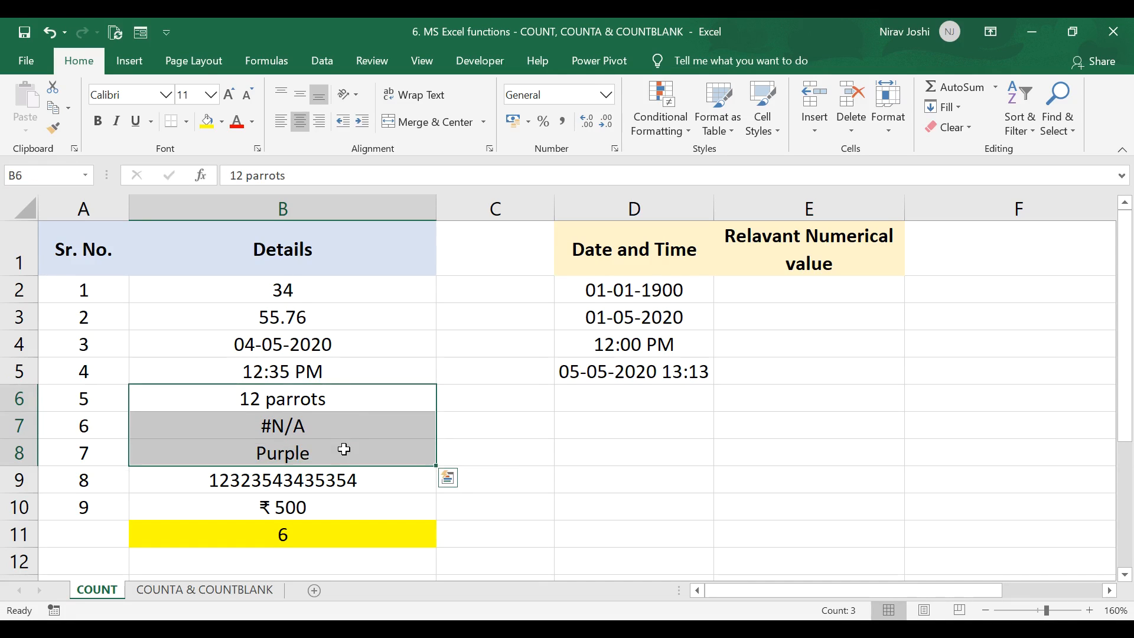
pyautogui.click(333, 289)
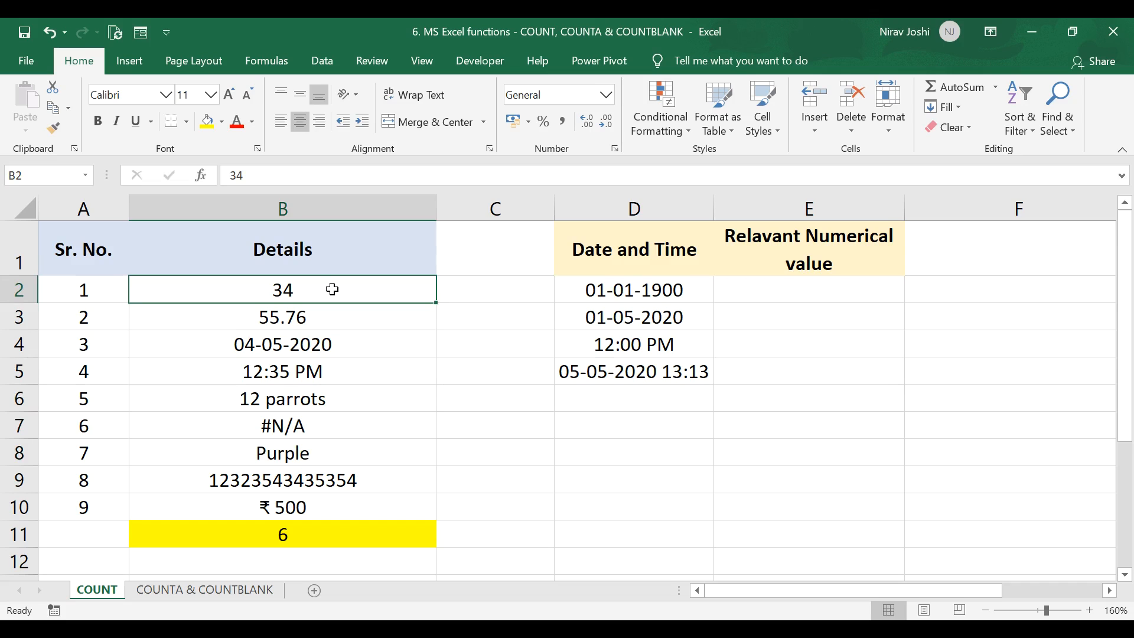
pyautogui.click(331, 322)
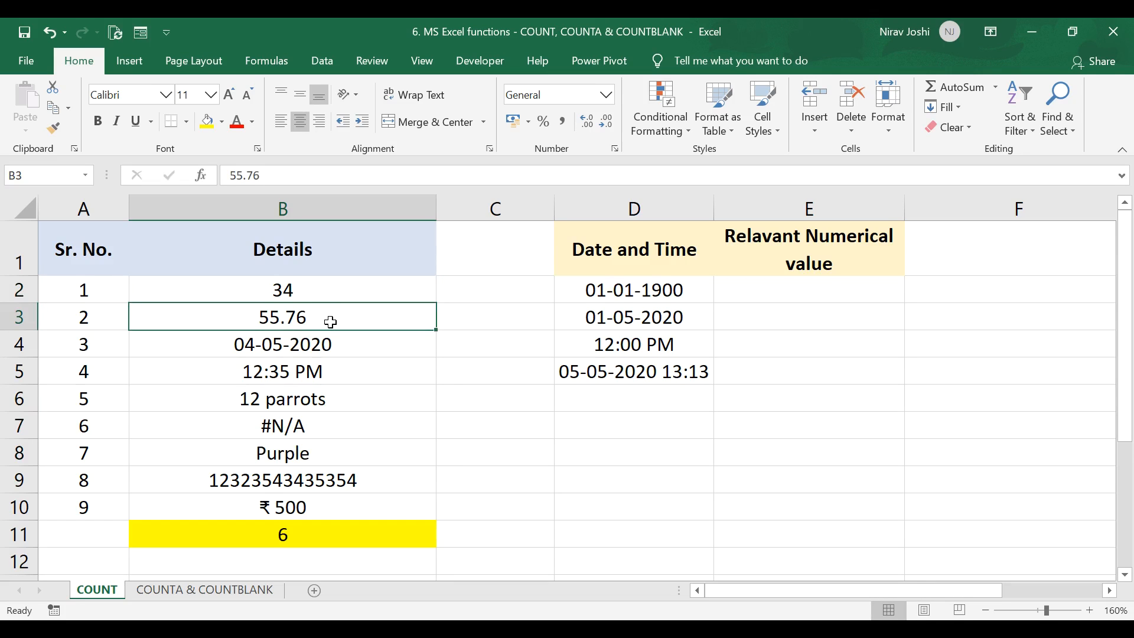
pyautogui.click(353, 347)
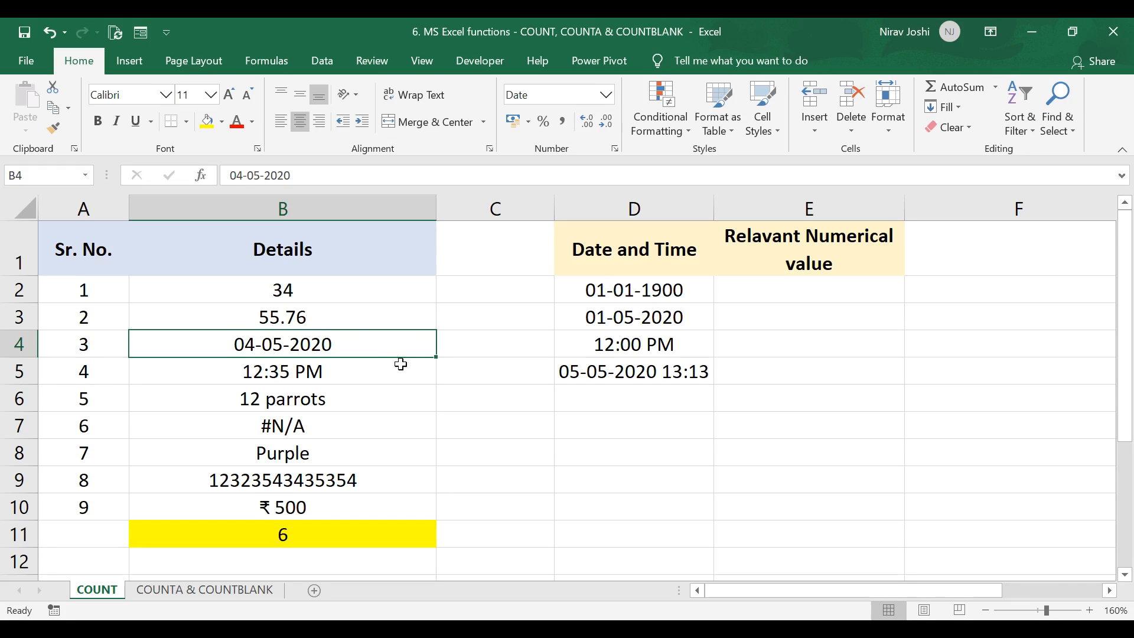
# Step: Copy the 01-01-1900 date into E2 and format it as Number
pyautogui.click(639, 289)
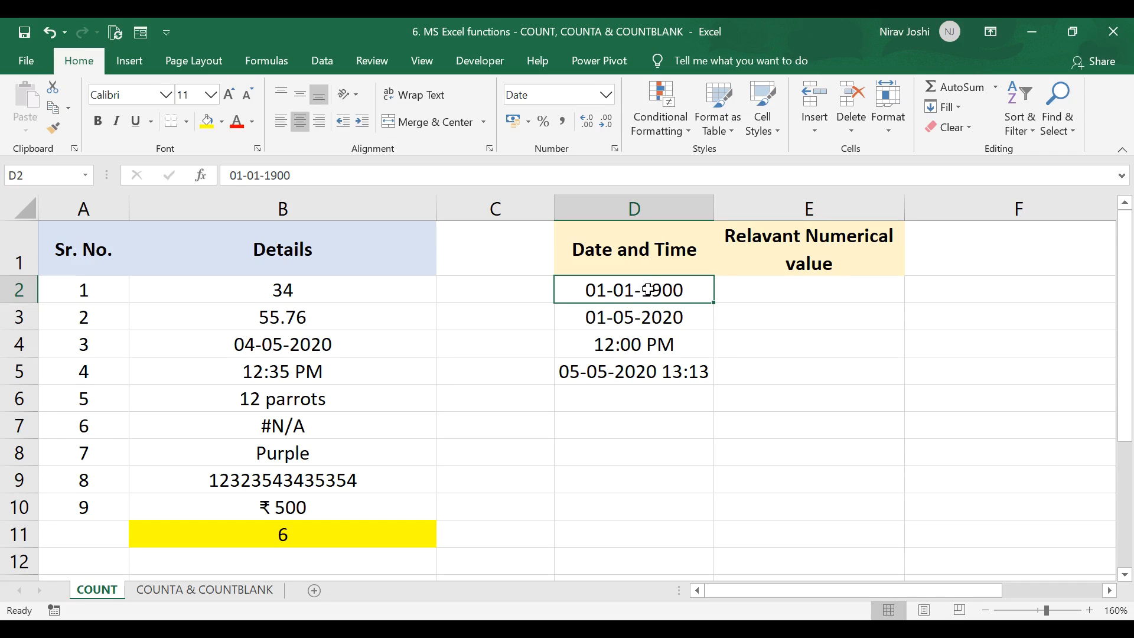
pyautogui.hotkey('ctrl', 'c')
pyautogui.click(747, 289)
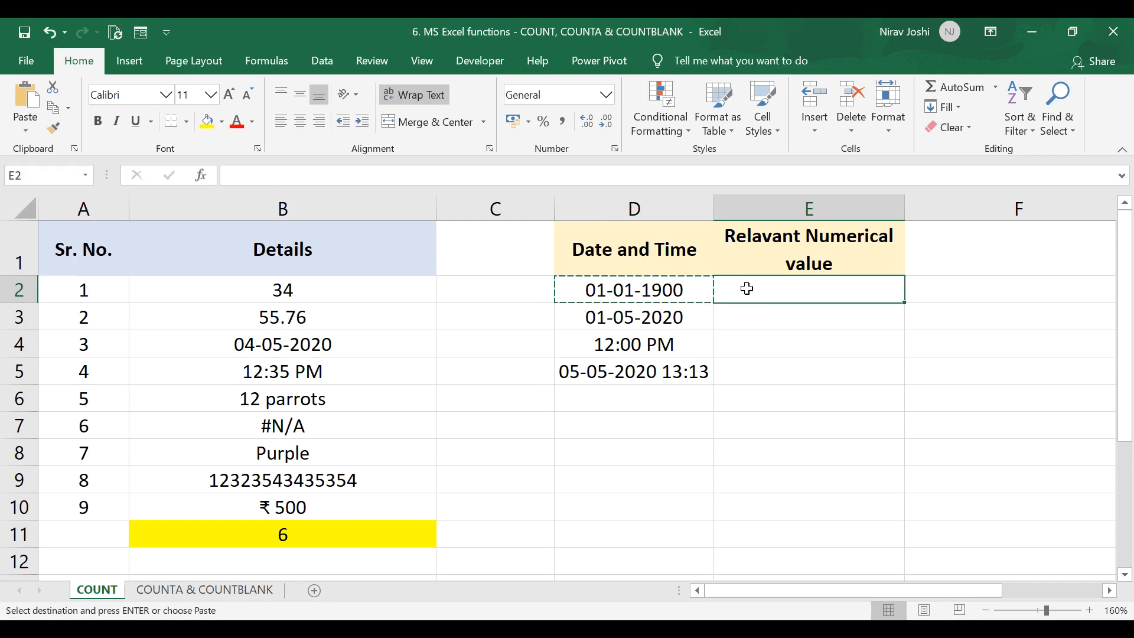
pyautogui.hotkey('ctrl', 'v')
pyautogui.click(606, 95)
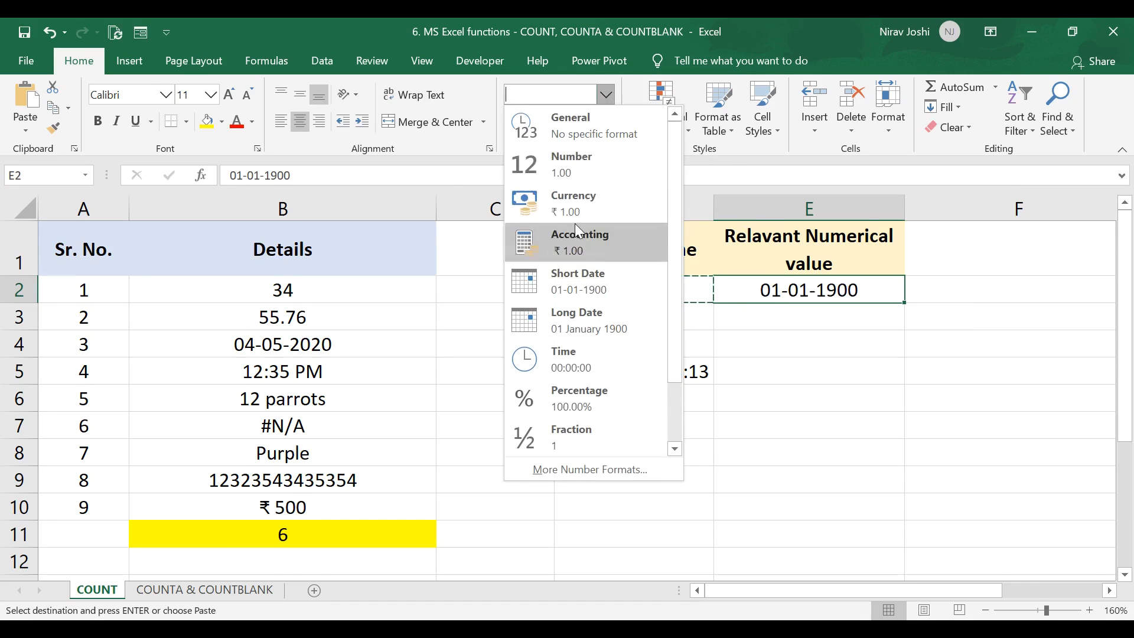
pyautogui.click(594, 176)
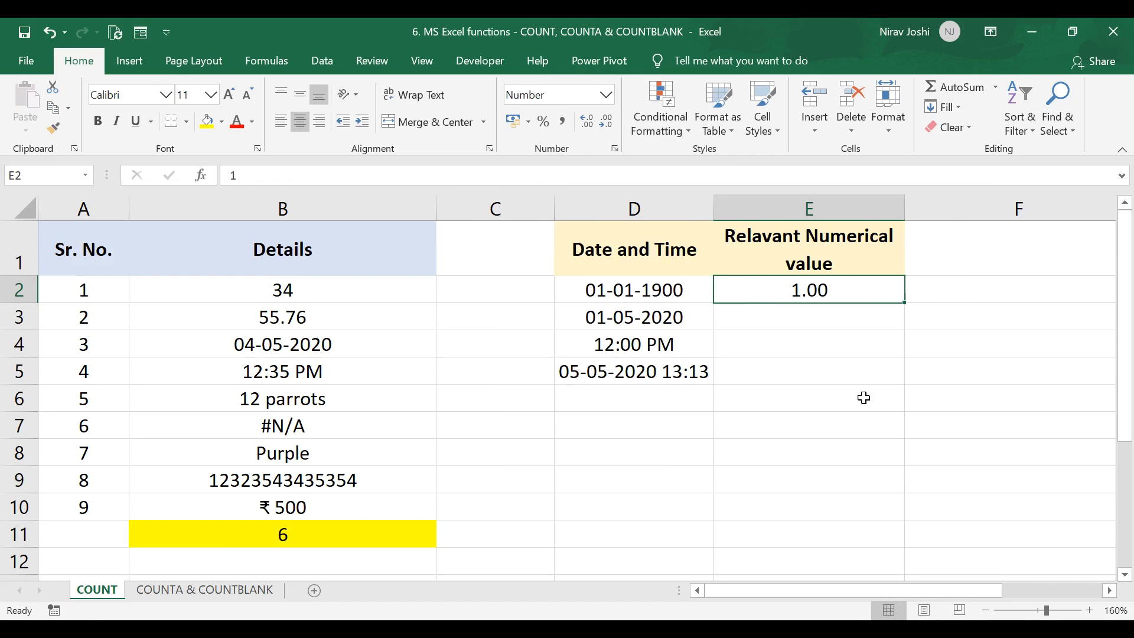
# Step: Copy the 01-05-2020 date into E3 and format it as Number
pyautogui.click(681, 319)
pyautogui.hotkey('ctrl', 'c')
pyautogui.click(792, 317)
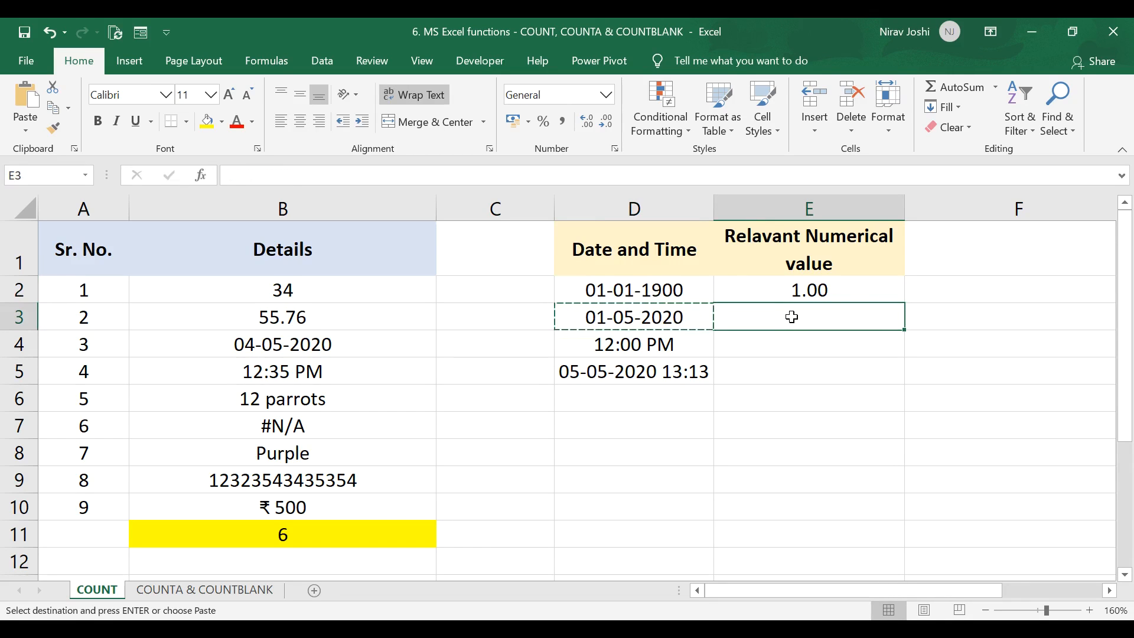
pyautogui.hotkey('ctrl', 'v')
pyautogui.click(607, 95)
pyautogui.click(591, 157)
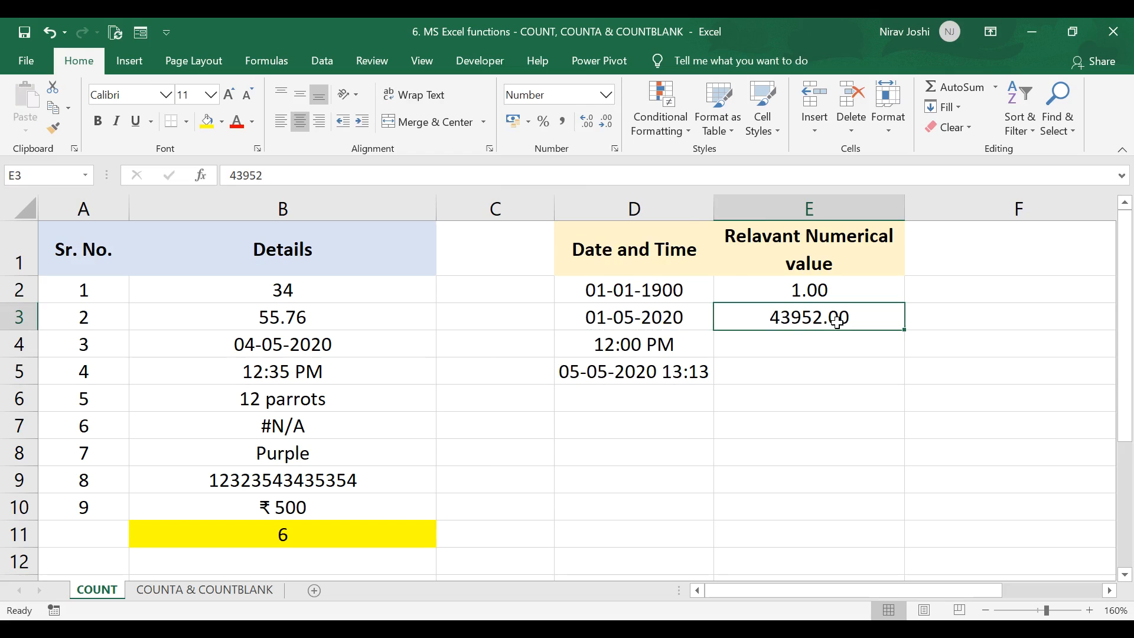
# Step: Compare the dates with their numeric values in column E and review the Details cells
pyautogui.click(650, 325)
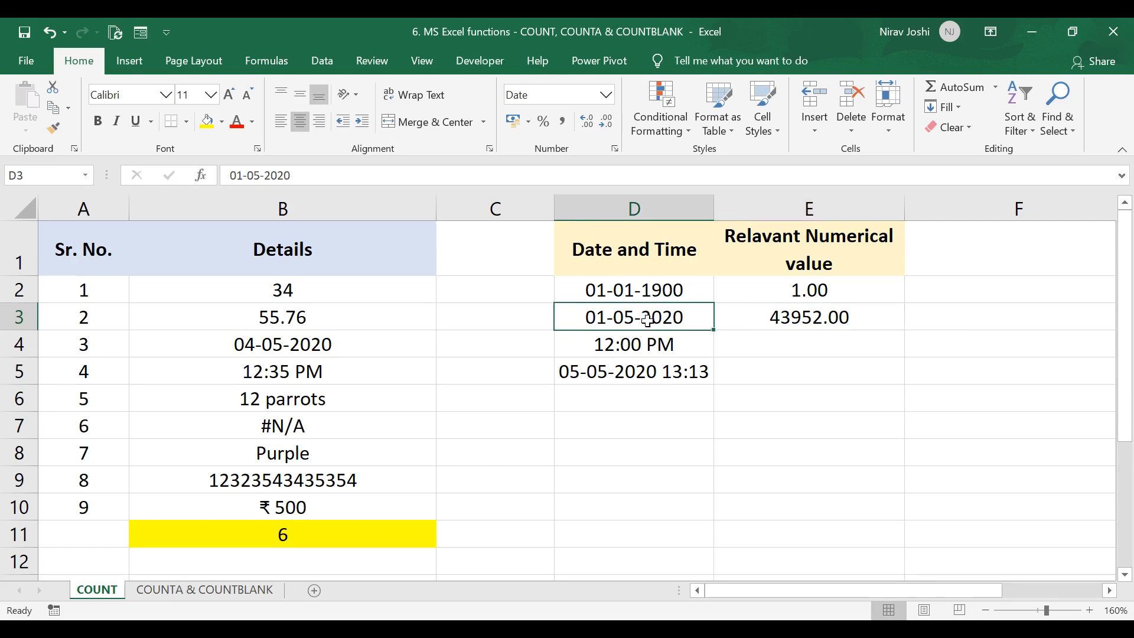
pyautogui.click(767, 322)
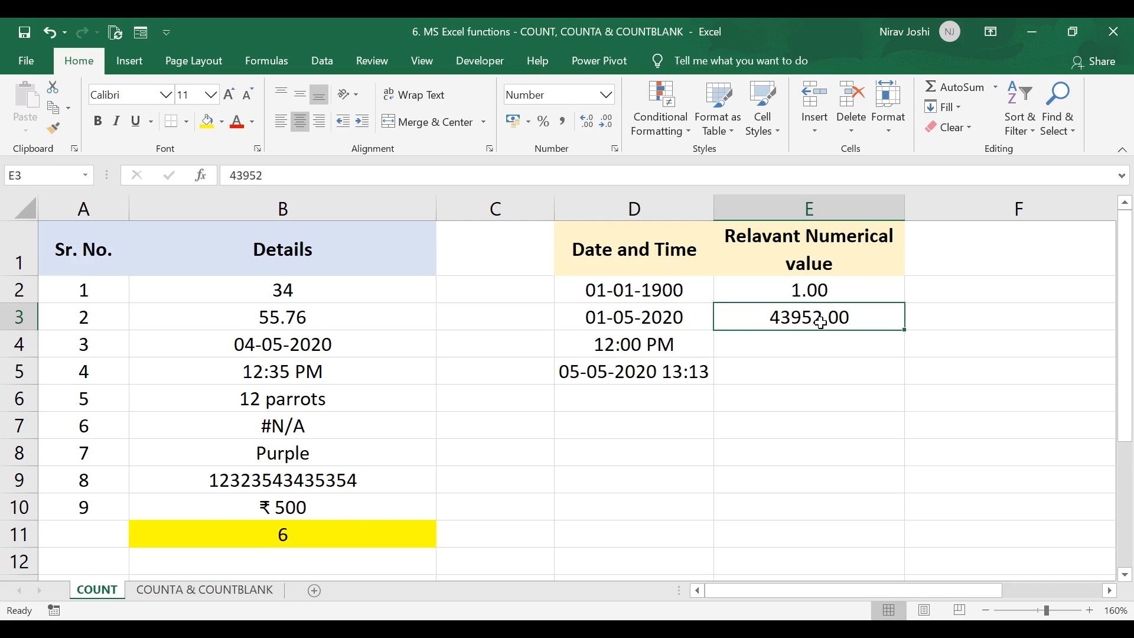
pyautogui.click(654, 292)
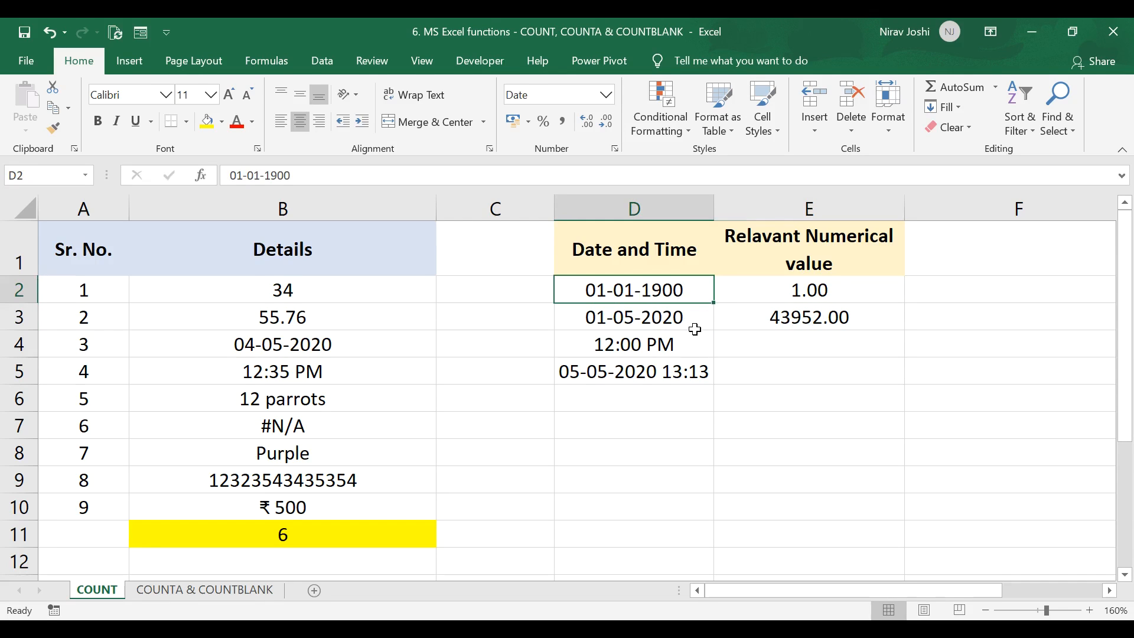
pyautogui.moveTo(773, 289); pyautogui.dragTo(771, 317)
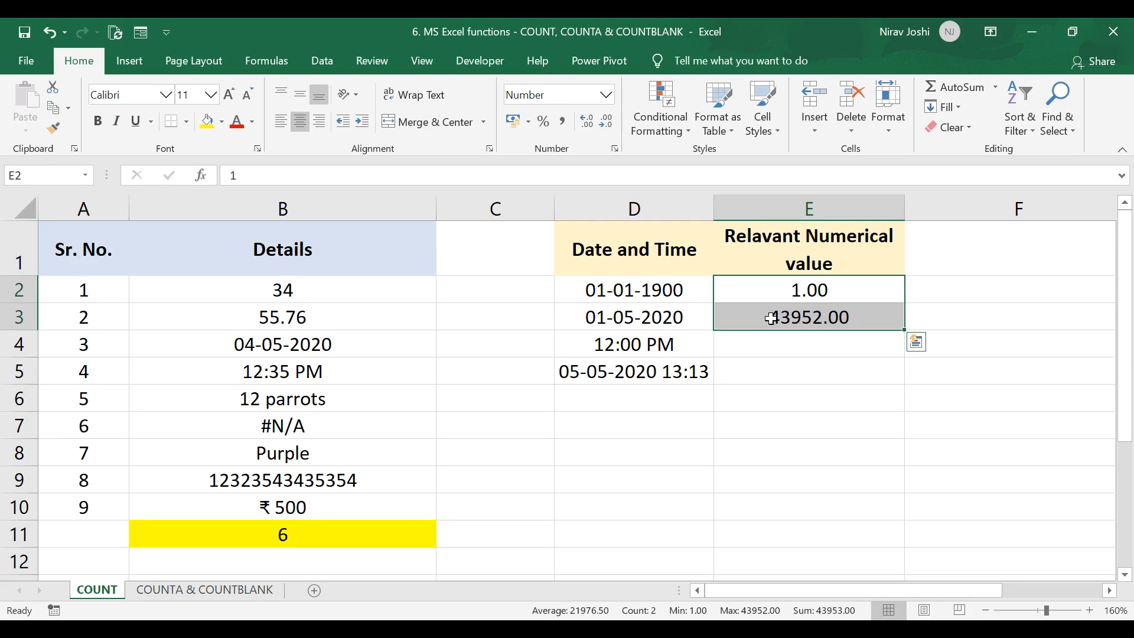
pyautogui.click(313, 345)
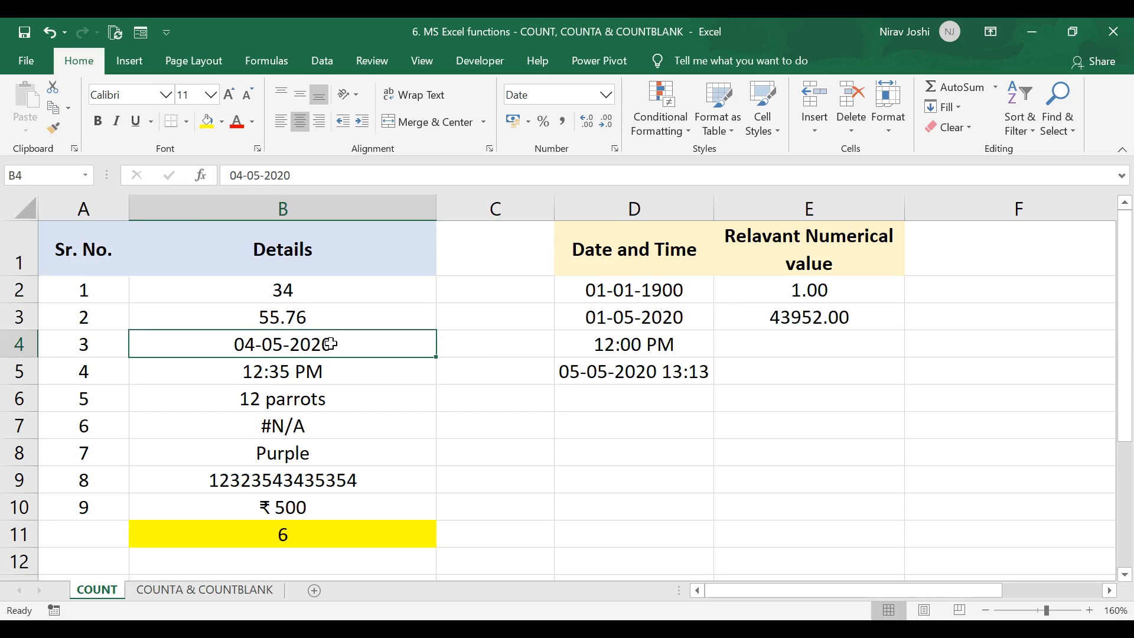
pyautogui.click(317, 535)
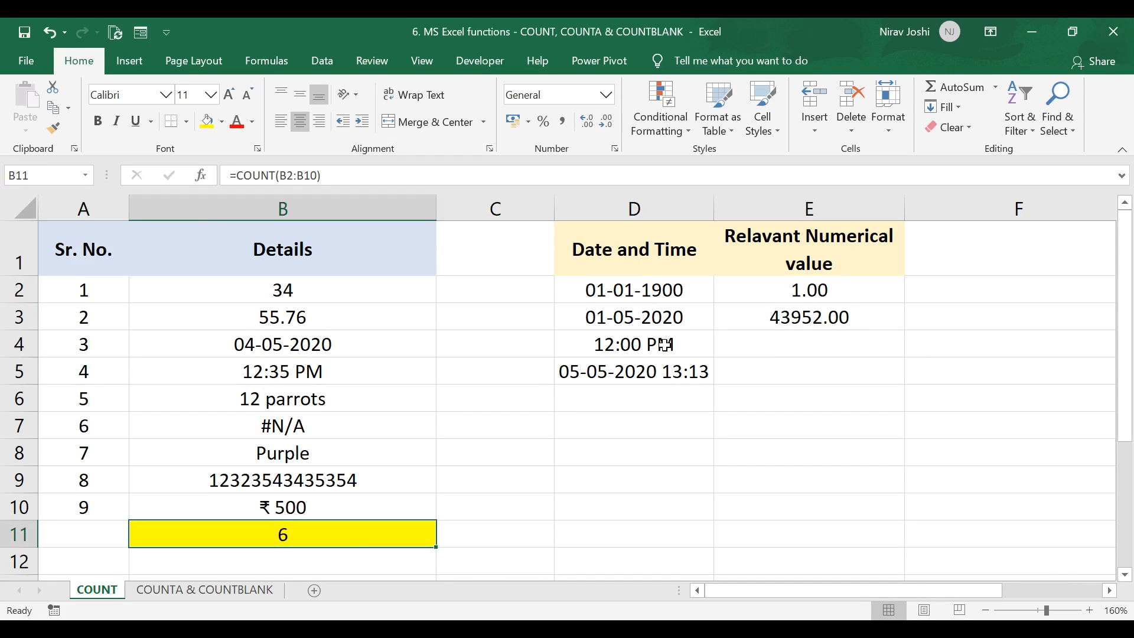
pyautogui.click(280, 375)
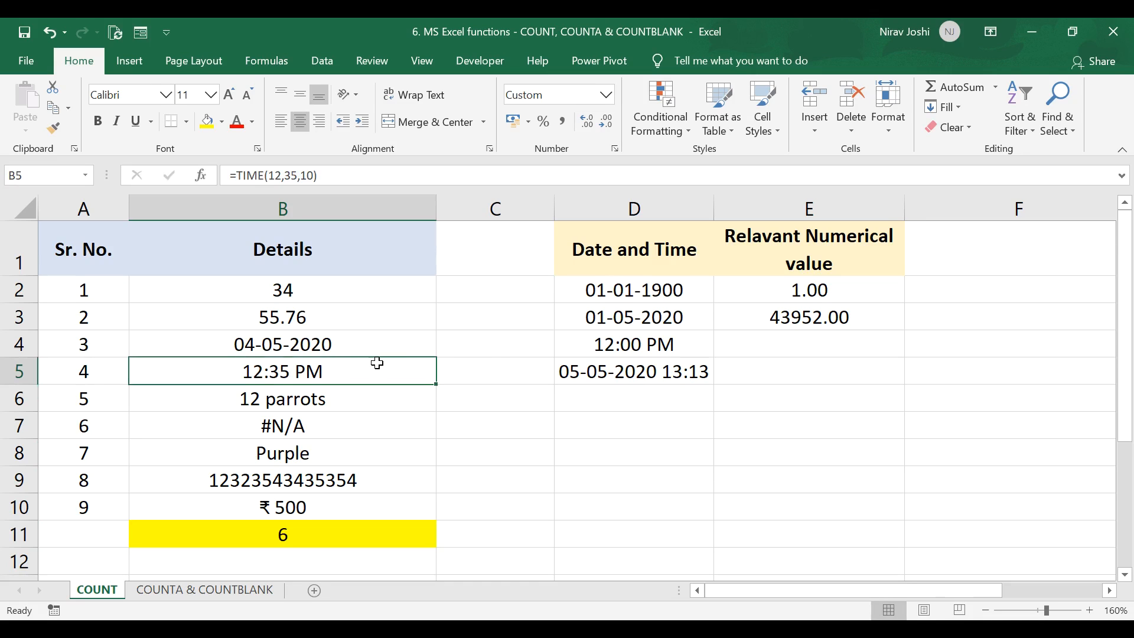
# Step: Copy the 12:00 PM time into E4 and format it as Number
pyautogui.click(605, 342)
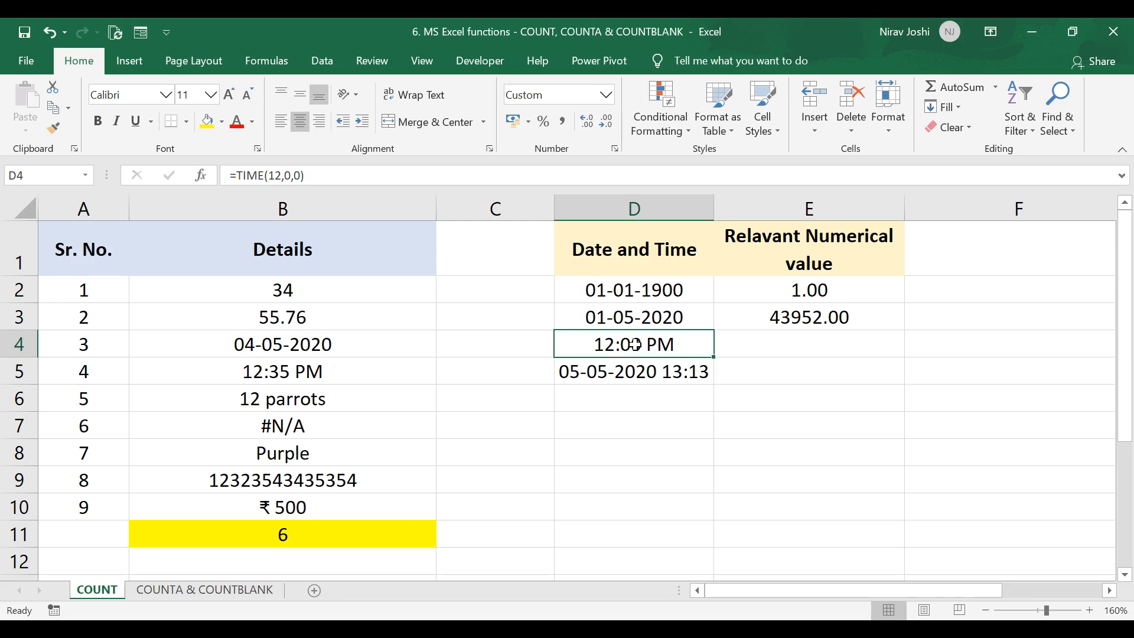
pyautogui.click(728, 347)
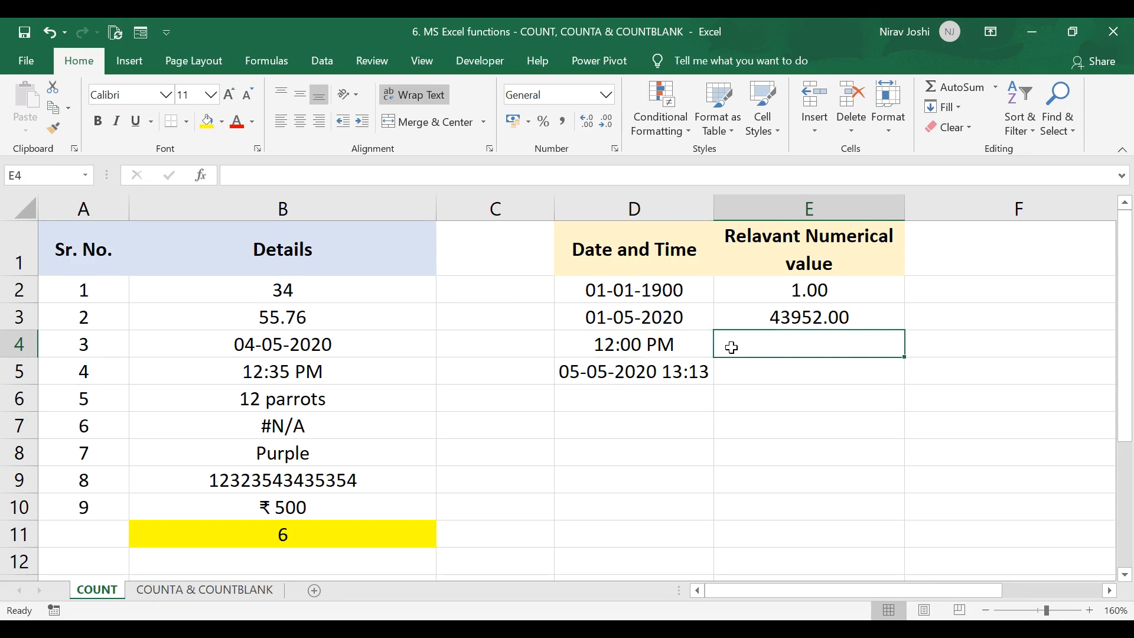
pyautogui.click(675, 345)
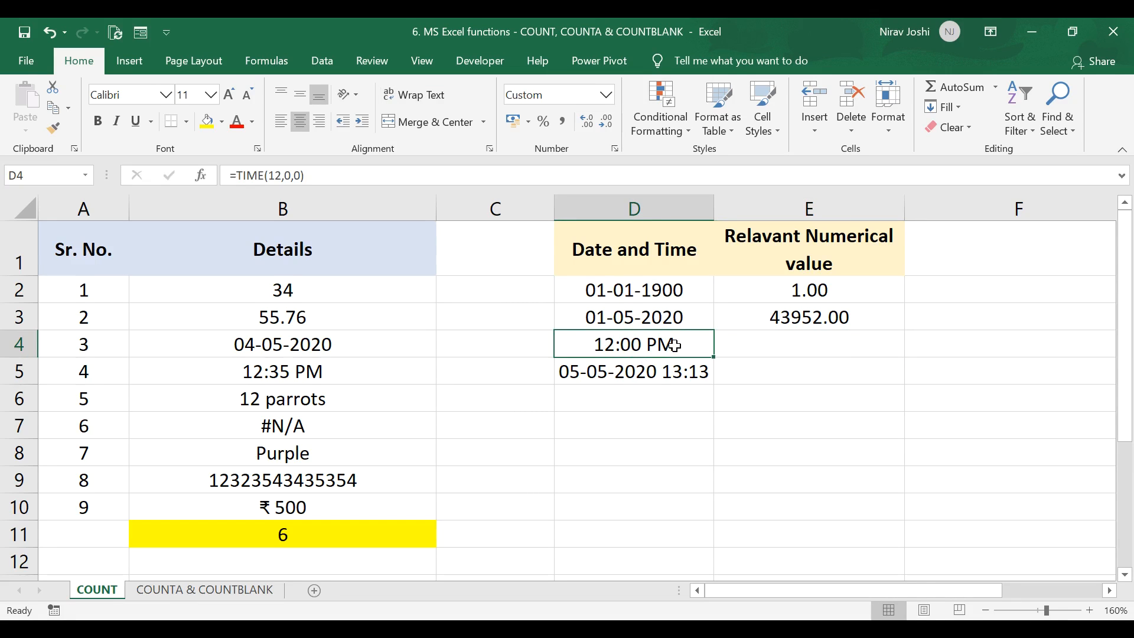
pyautogui.hotkey('ctrl', 'c')
pyautogui.click(732, 349)
pyautogui.hotkey('ctrl', 'v')
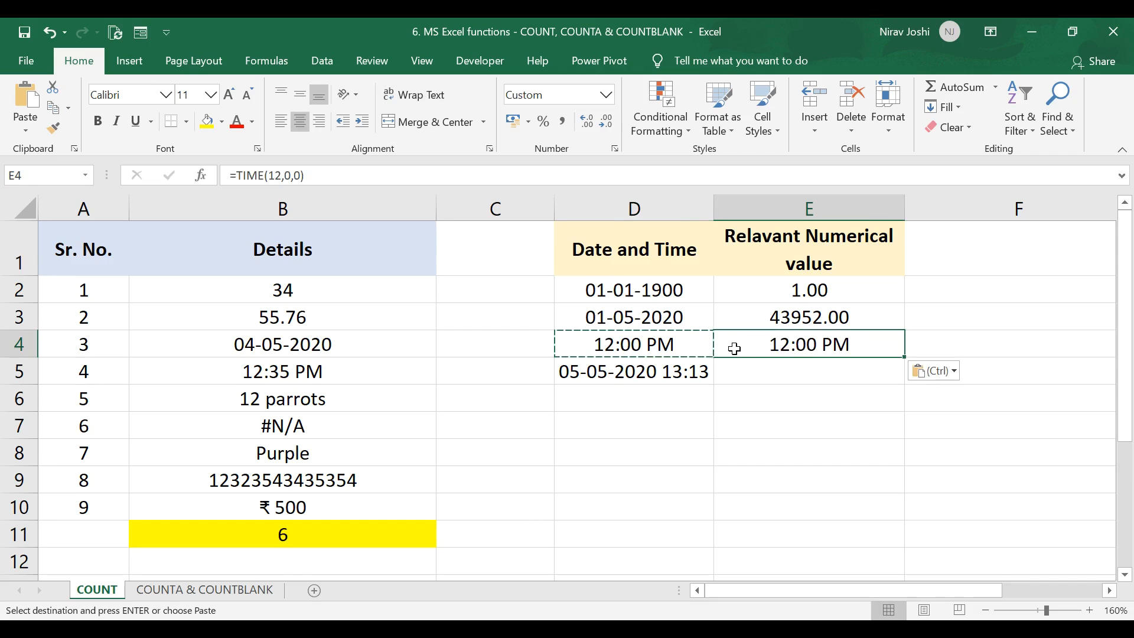
pyautogui.click(607, 94)
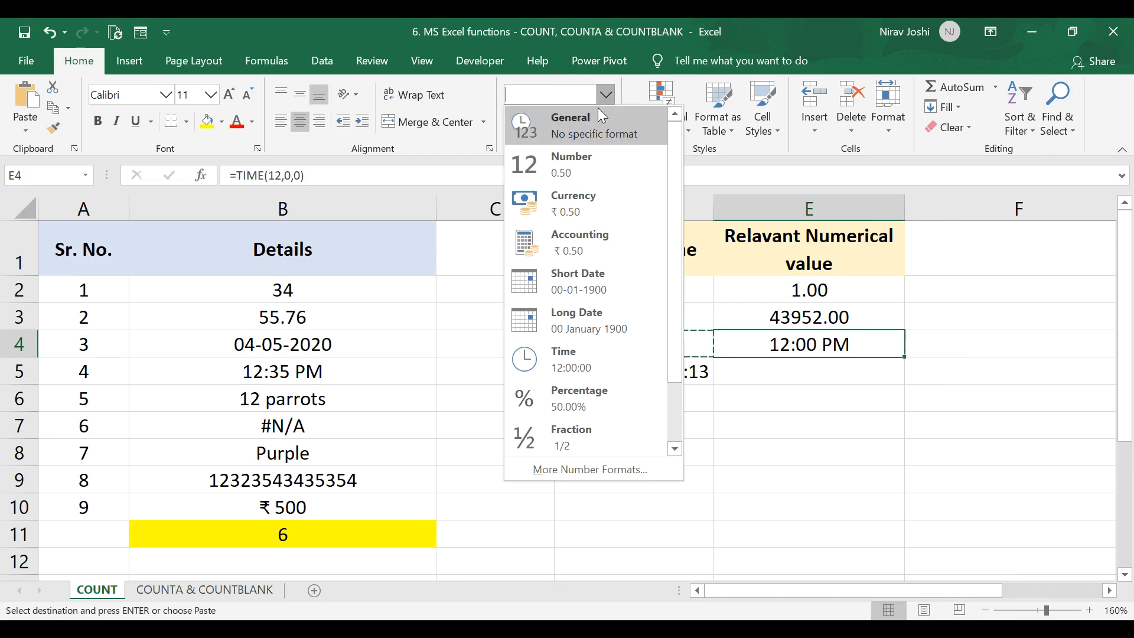
pyautogui.click(587, 166)
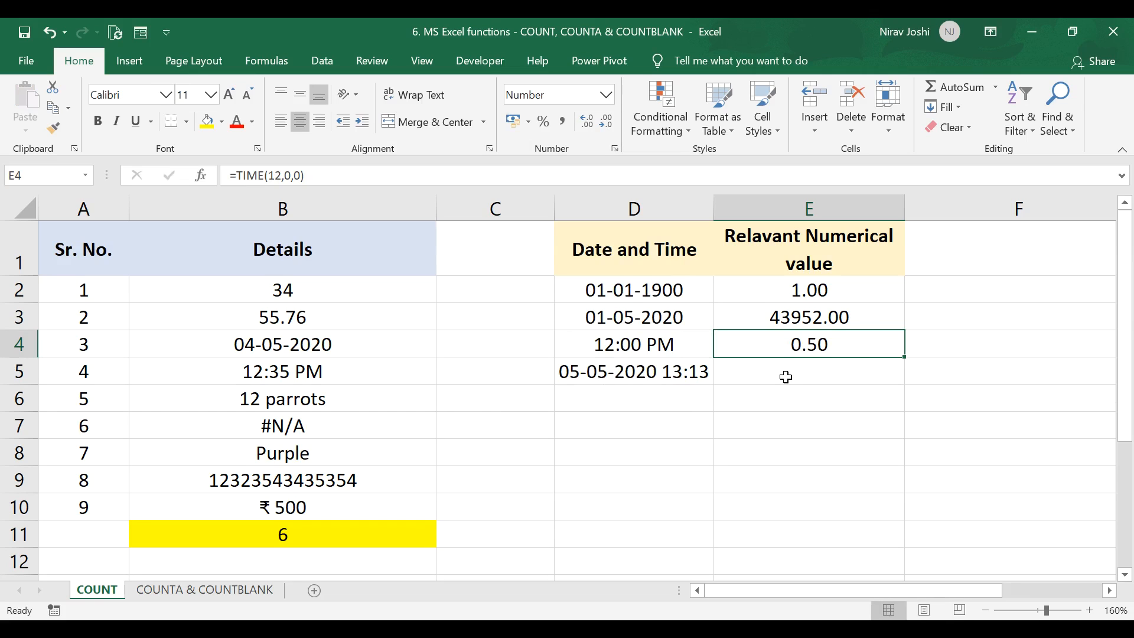
pyautogui.click(645, 369)
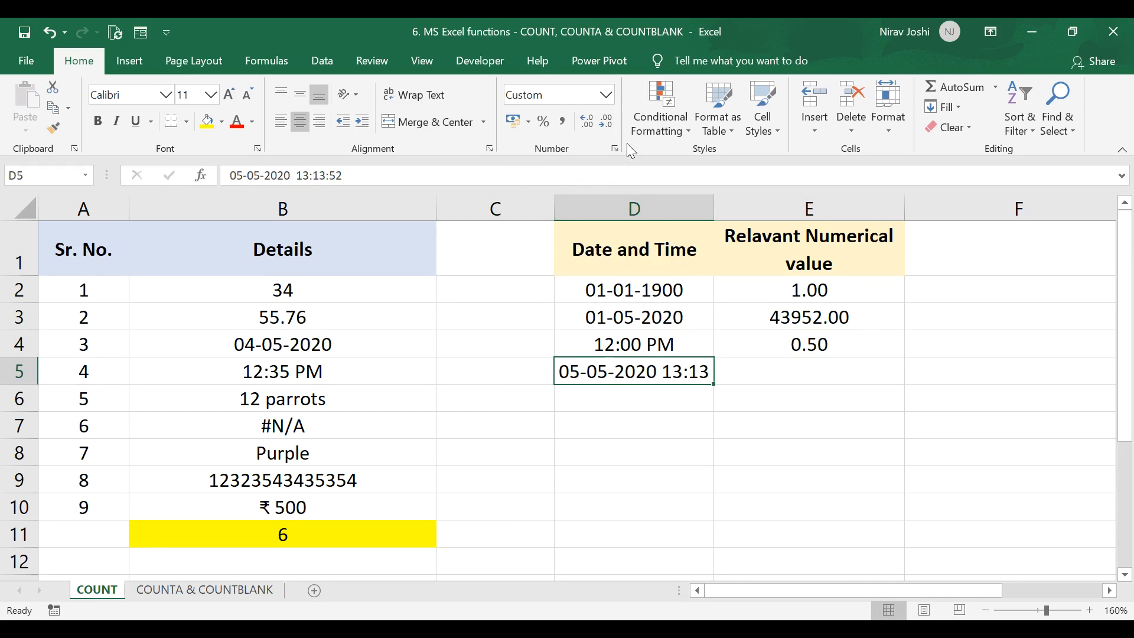
pyautogui.hotkey('ctrl', 'c')
pyautogui.click(795, 376)
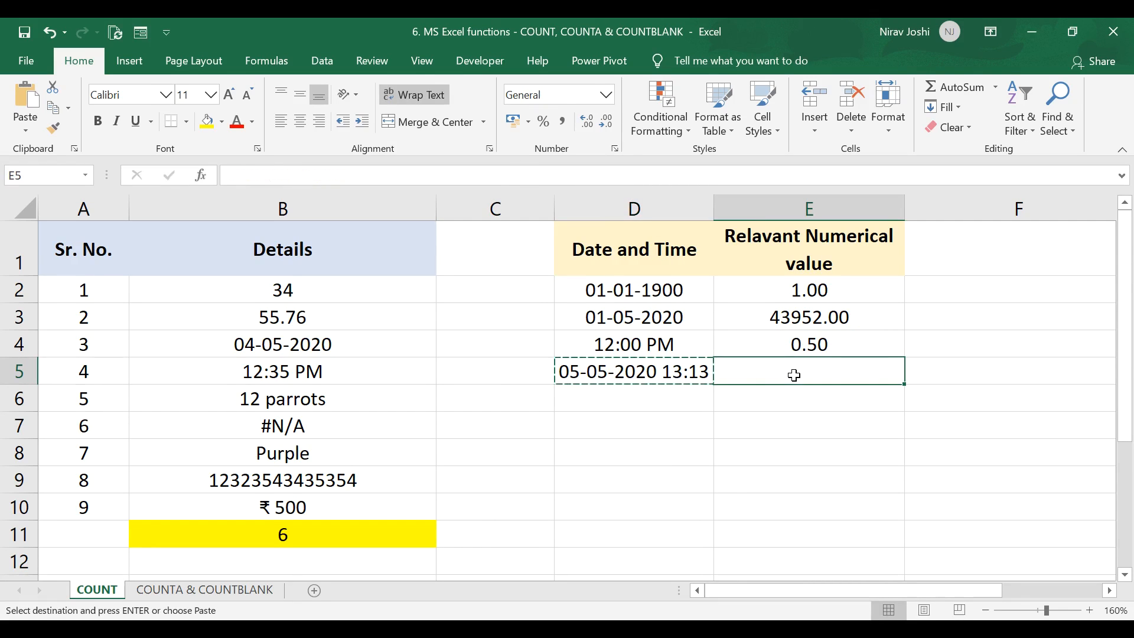
pyautogui.hotkey('ctrl', 'v')
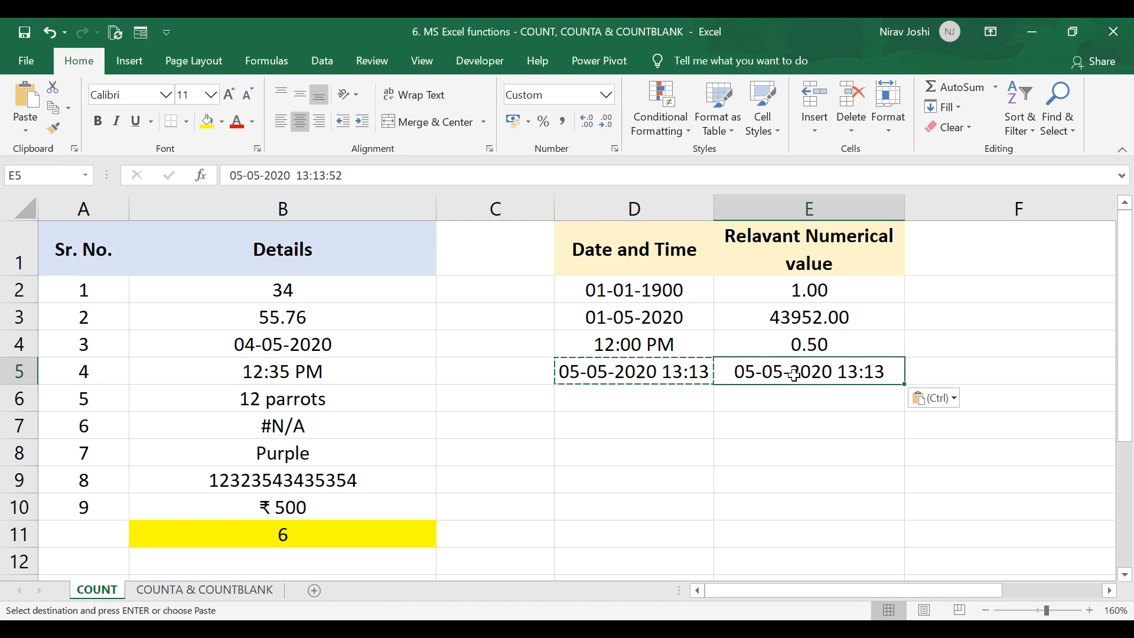
pyautogui.click(607, 96)
pyautogui.click(585, 162)
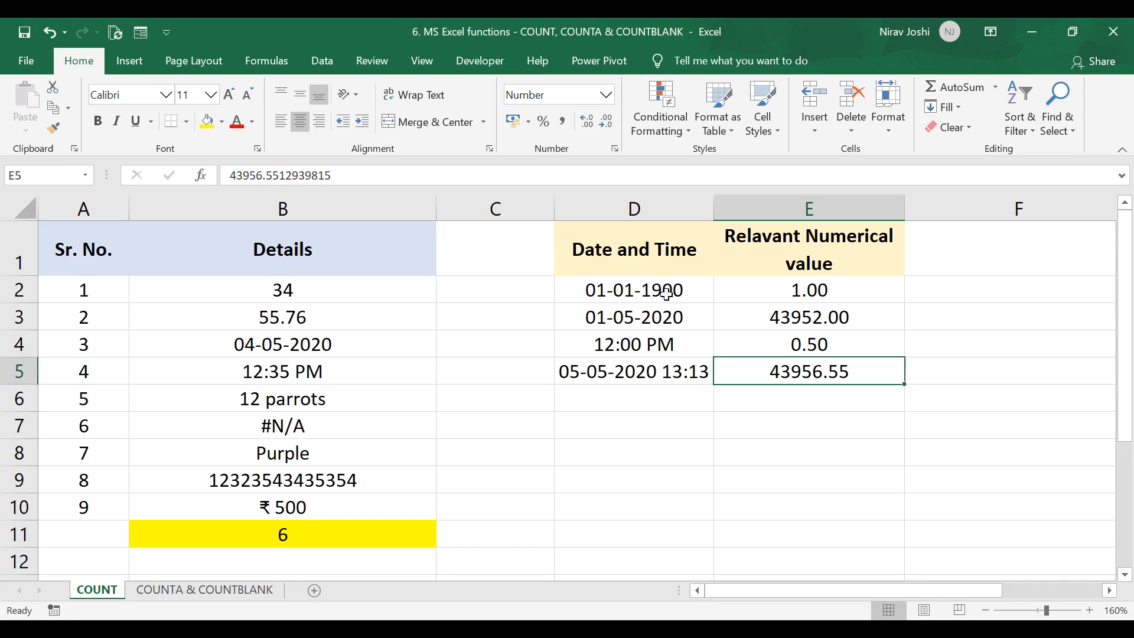
# Step: Select the numeric values in E2:E5 and review the Details cells from B5 to B9
pyautogui.moveTo(784, 291); pyautogui.dragTo(795, 367)
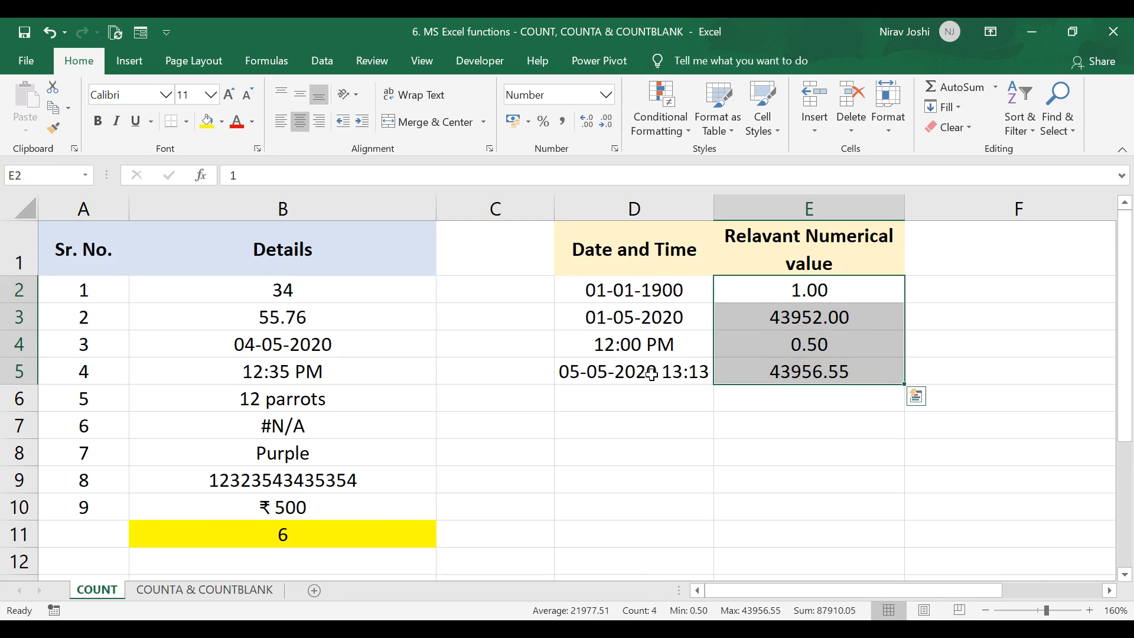
pyautogui.click(284, 374)
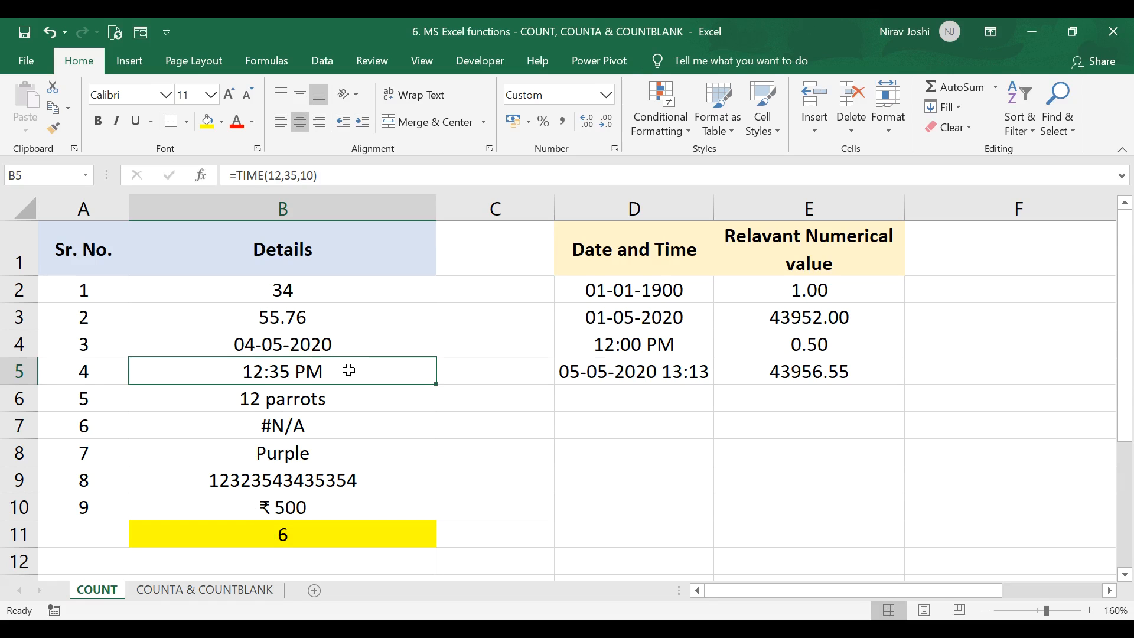
pyautogui.click(281, 406)
pyautogui.click(280, 433)
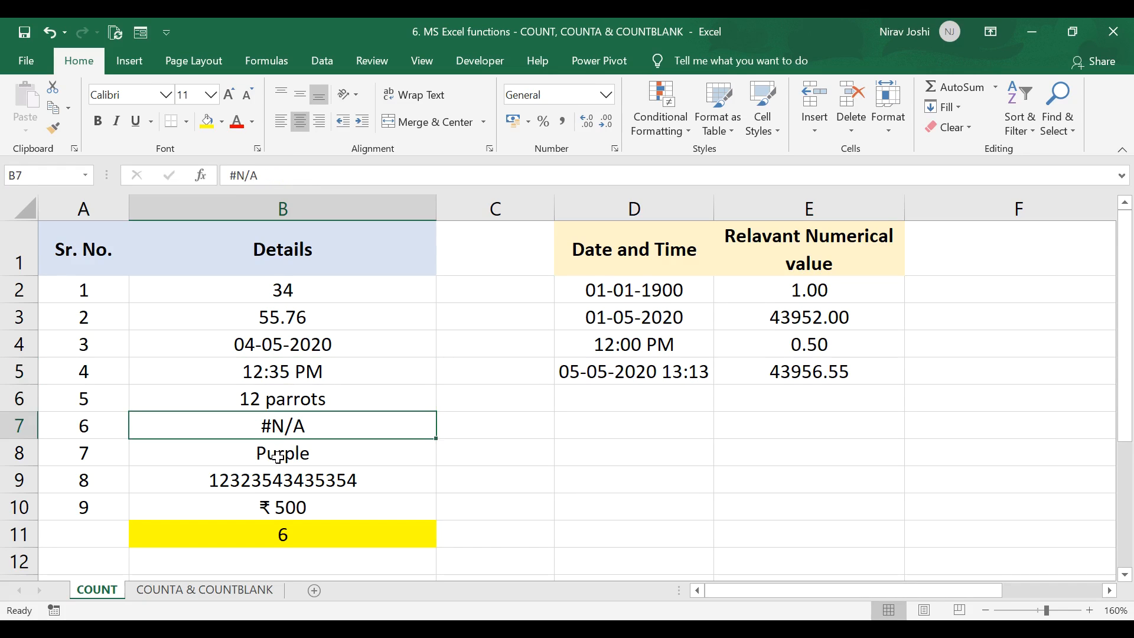
pyautogui.click(278, 457)
pyautogui.click(281, 398)
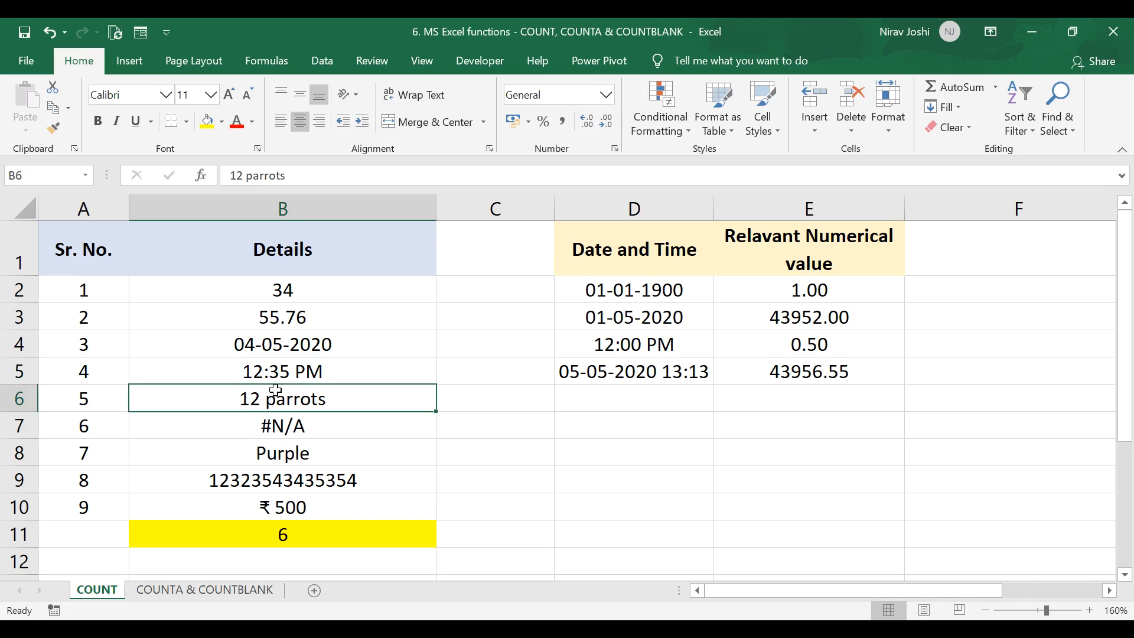
pyautogui.click(243, 431)
pyautogui.click(252, 457)
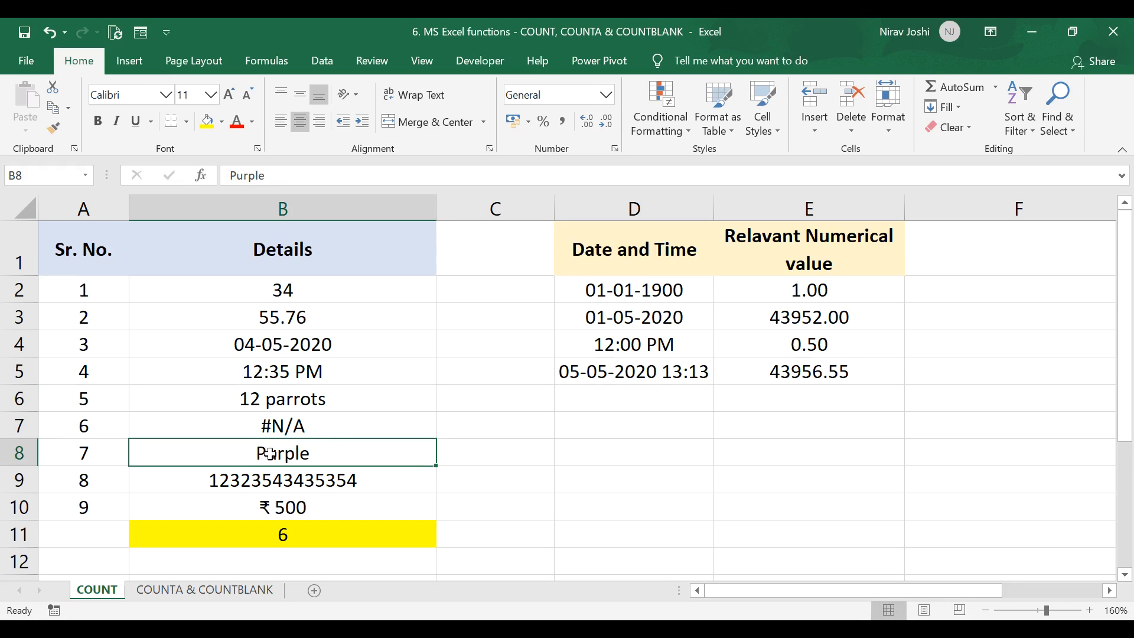
pyautogui.click(329, 428)
pyautogui.click(317, 455)
pyautogui.click(241, 482)
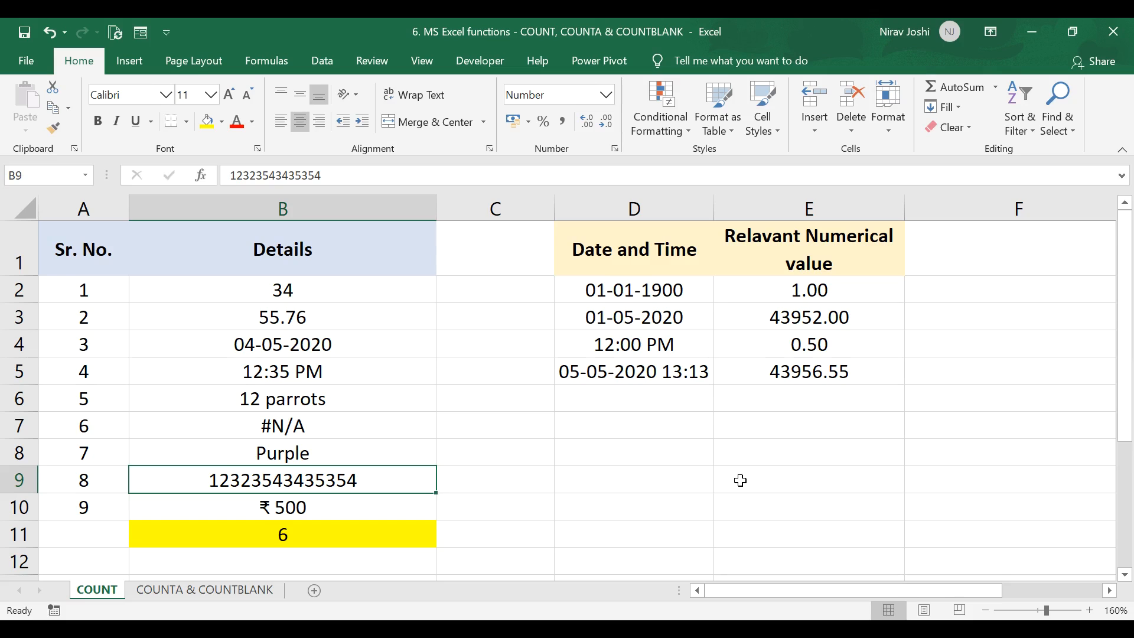
pyautogui.click(771, 480)
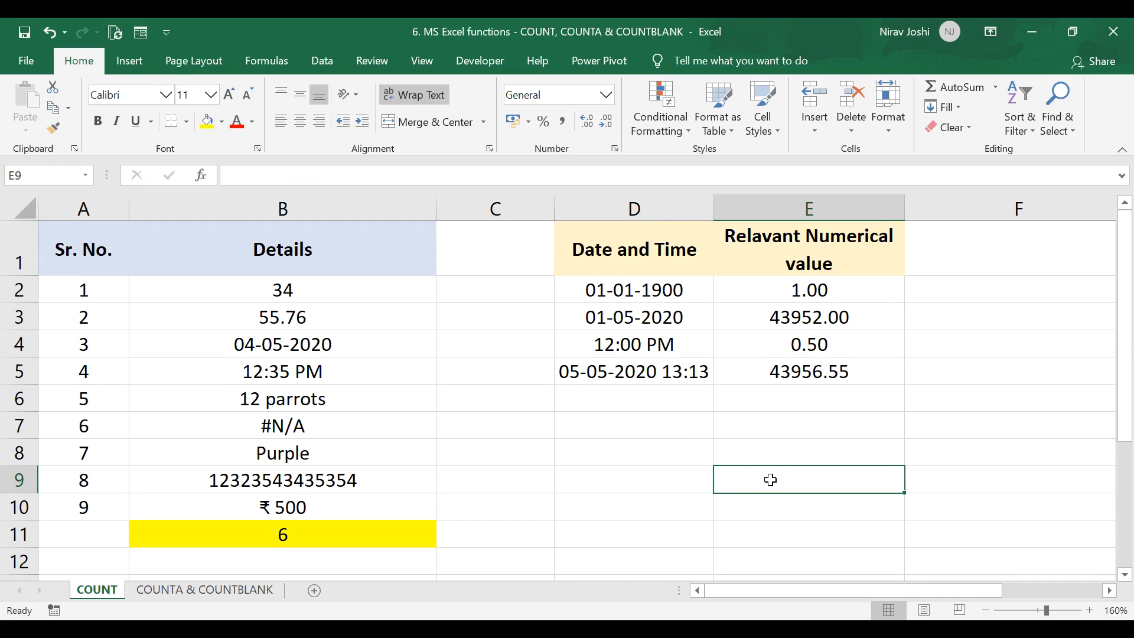
pyautogui.write('123')
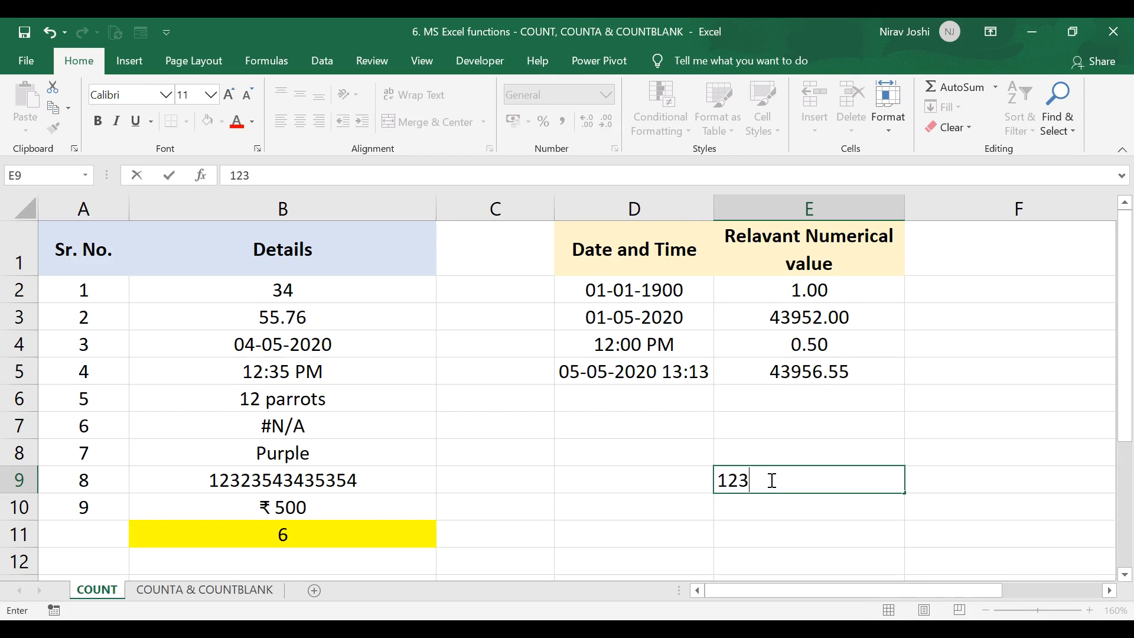
pyautogui.write('456789123')
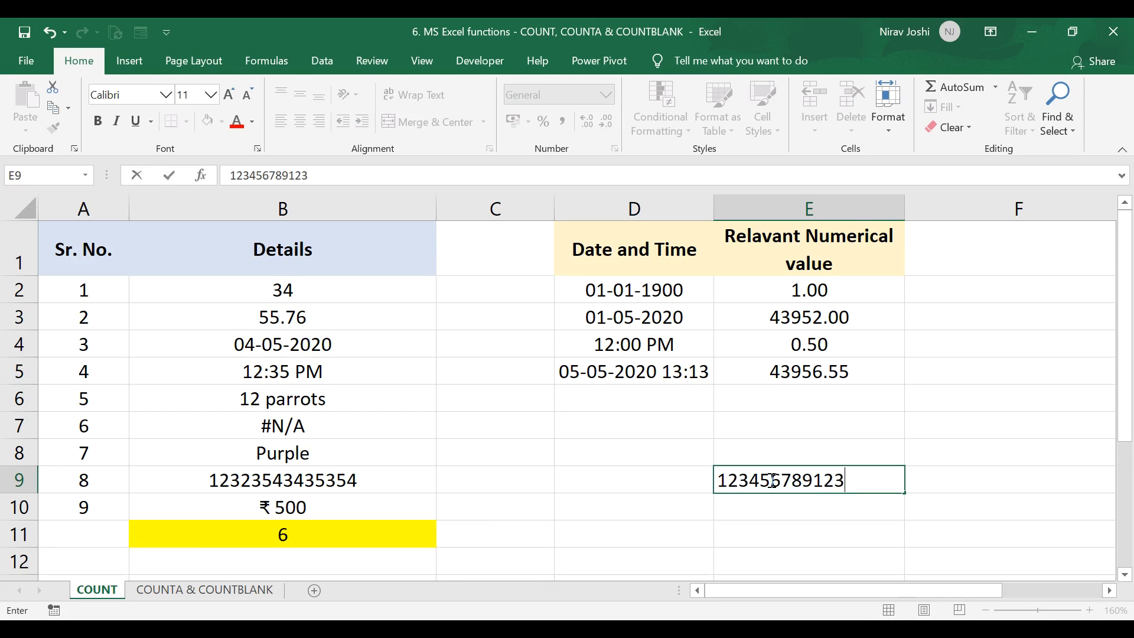
pyautogui.write('456')
pyautogui.press('Return')
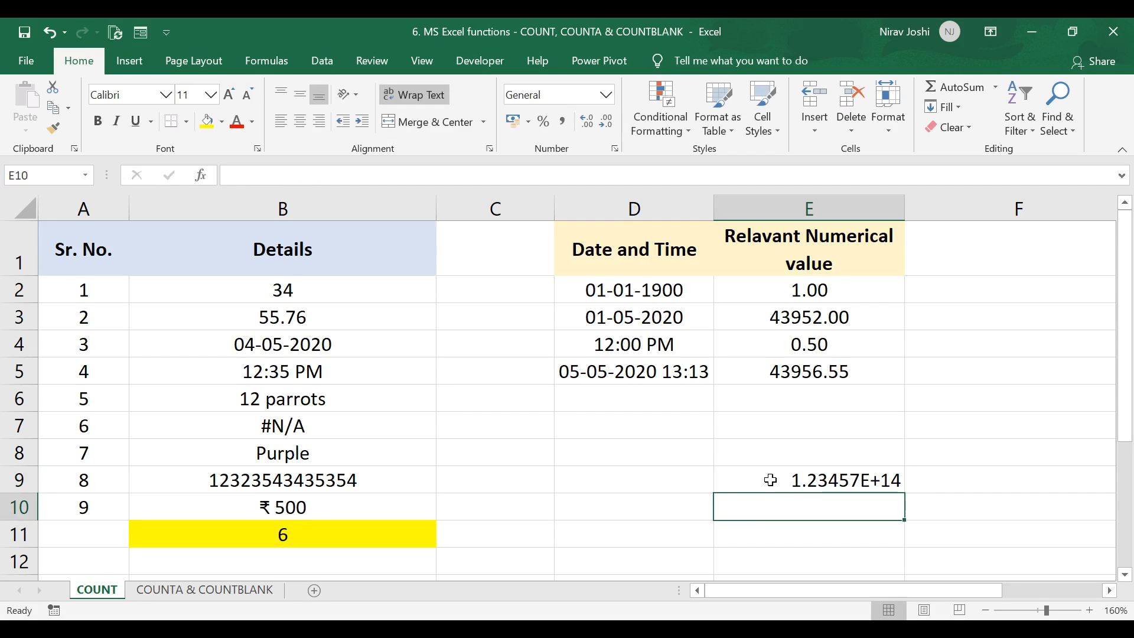
# Step: Format E9 as Number with no decimal places
pyautogui.click(769, 478)
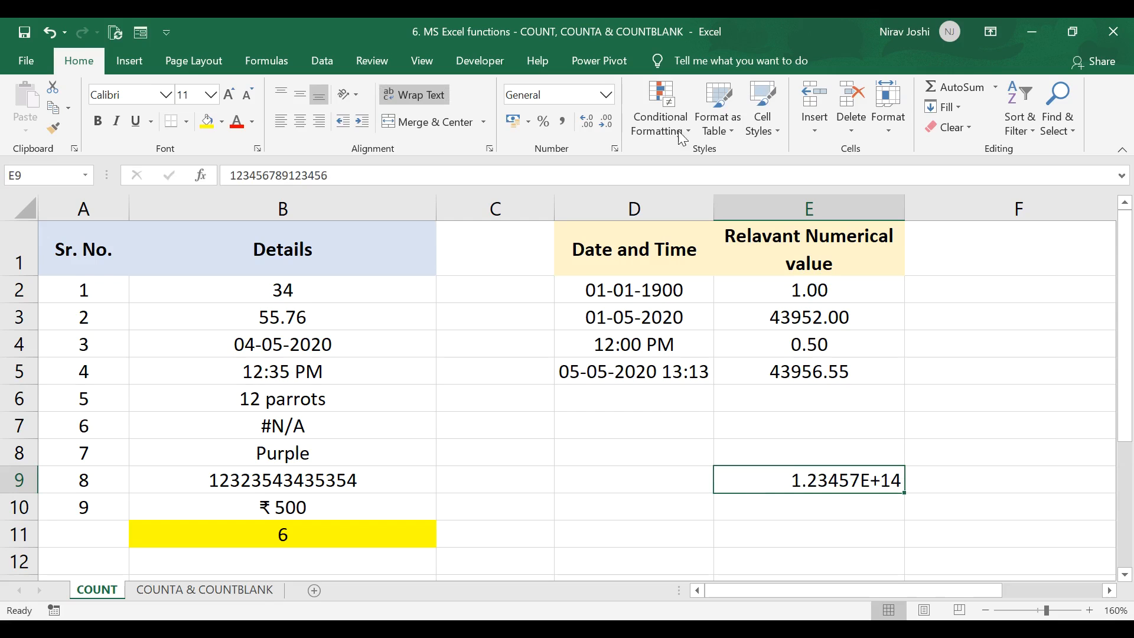
pyautogui.click(606, 95)
pyautogui.click(585, 161)
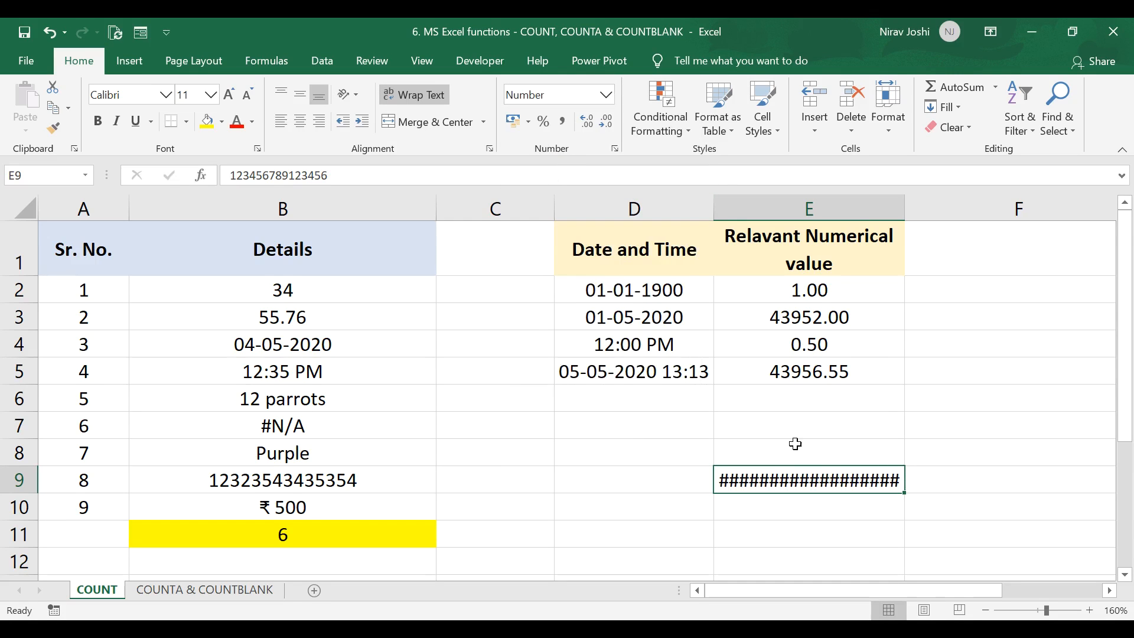
pyautogui.click(607, 121)
pyautogui.click(606, 121)
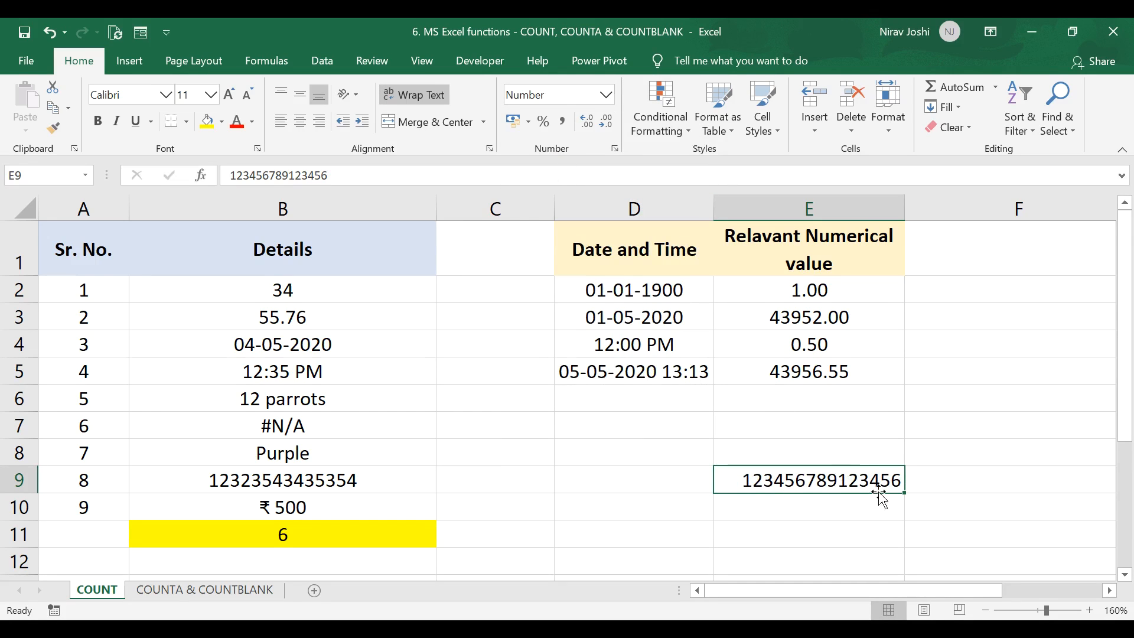
# Step: Append the digit 7 to the number in E9
pyautogui.doubleClick(898, 480)
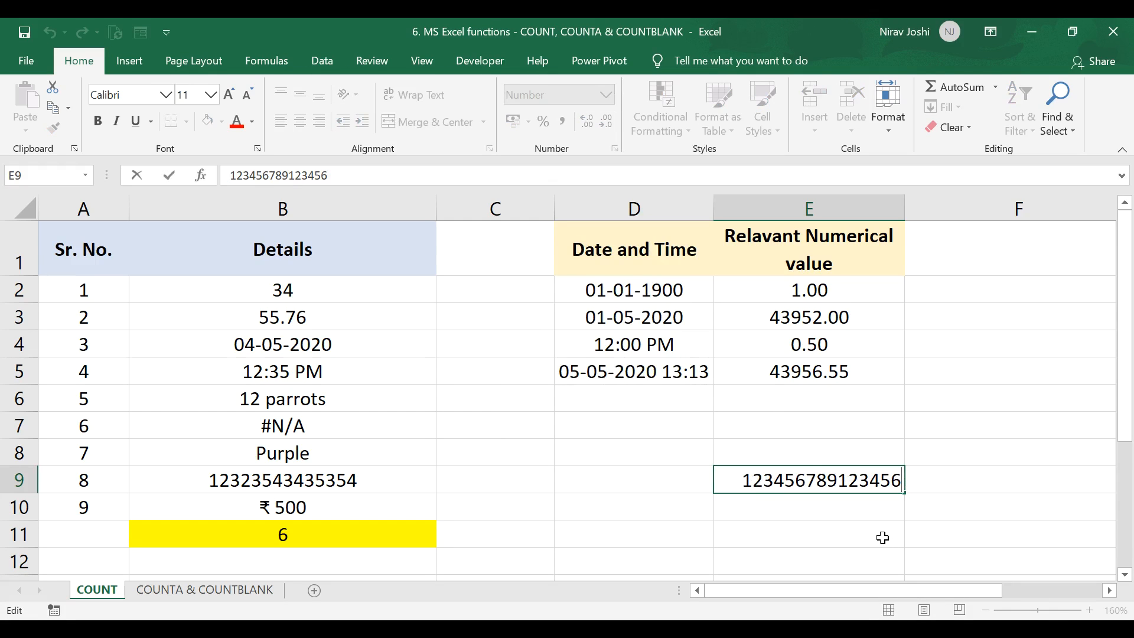
pyautogui.write('7')
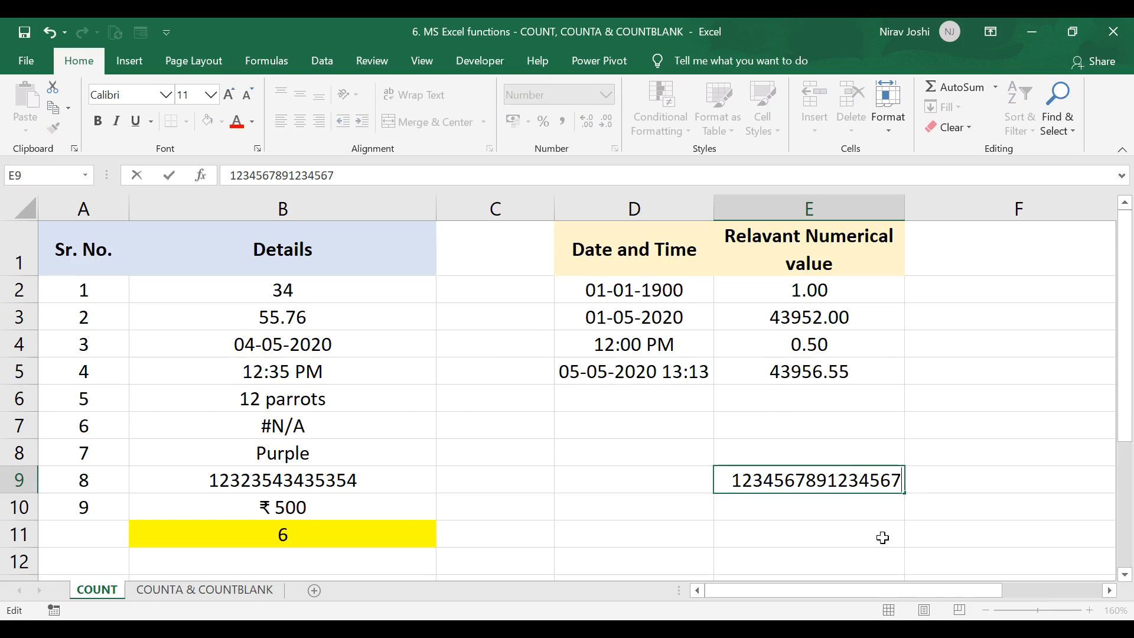
pyautogui.press('Return')
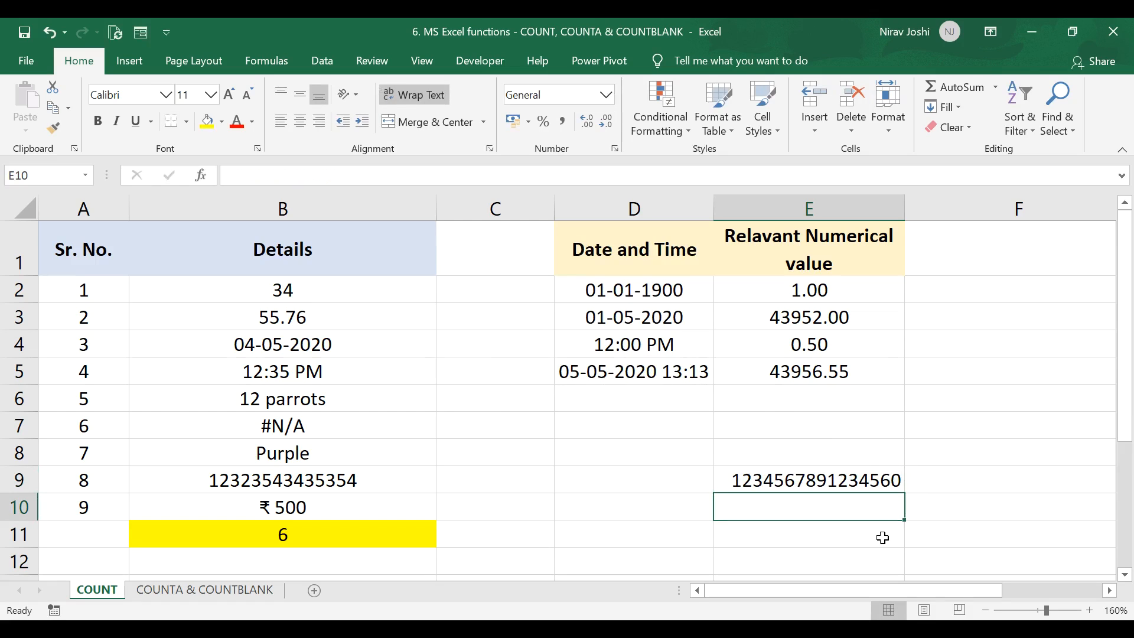
# Step: Replace the last digit of E9 with 789 to make it 18 digits long
pyautogui.click(895, 483)
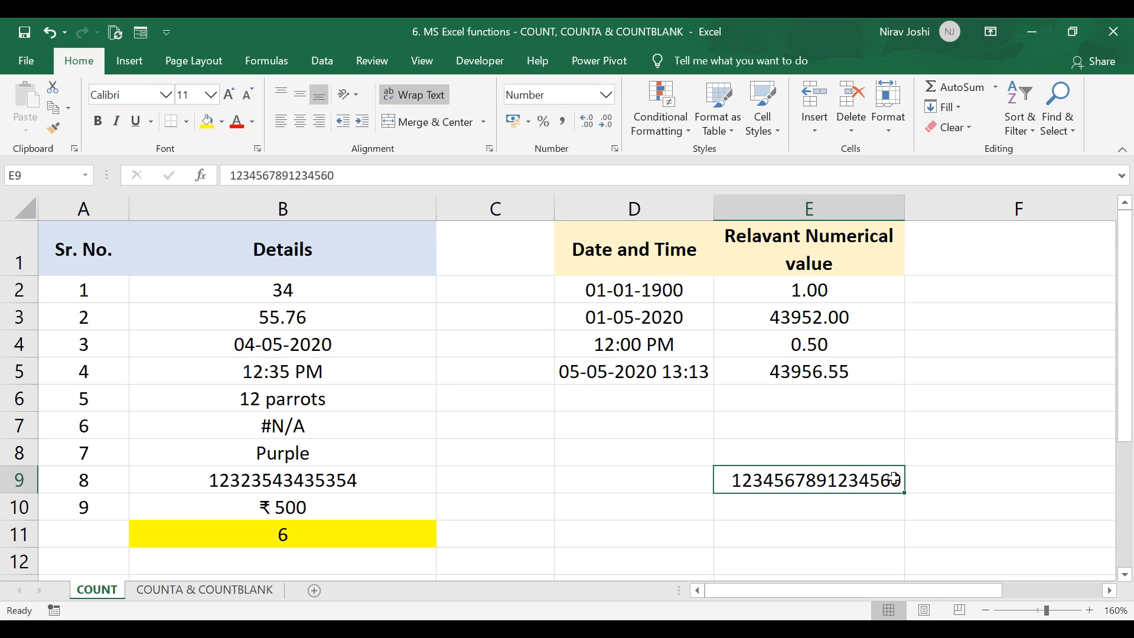
pyautogui.doubleClick(895, 480)
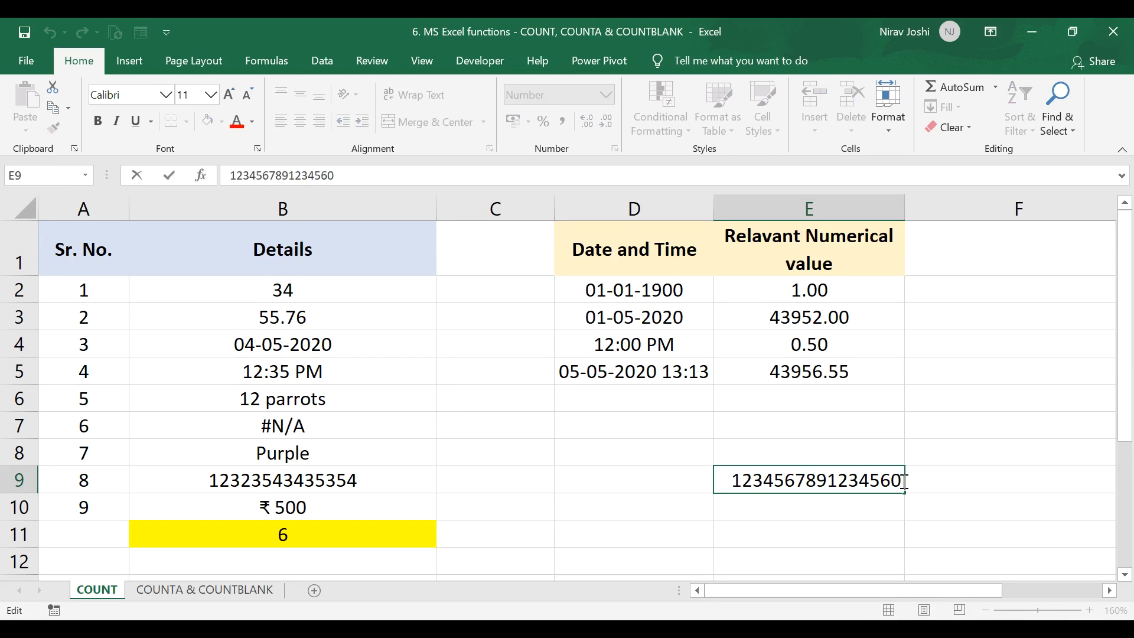
pyautogui.press('BackSpace')
pyautogui.write('789')
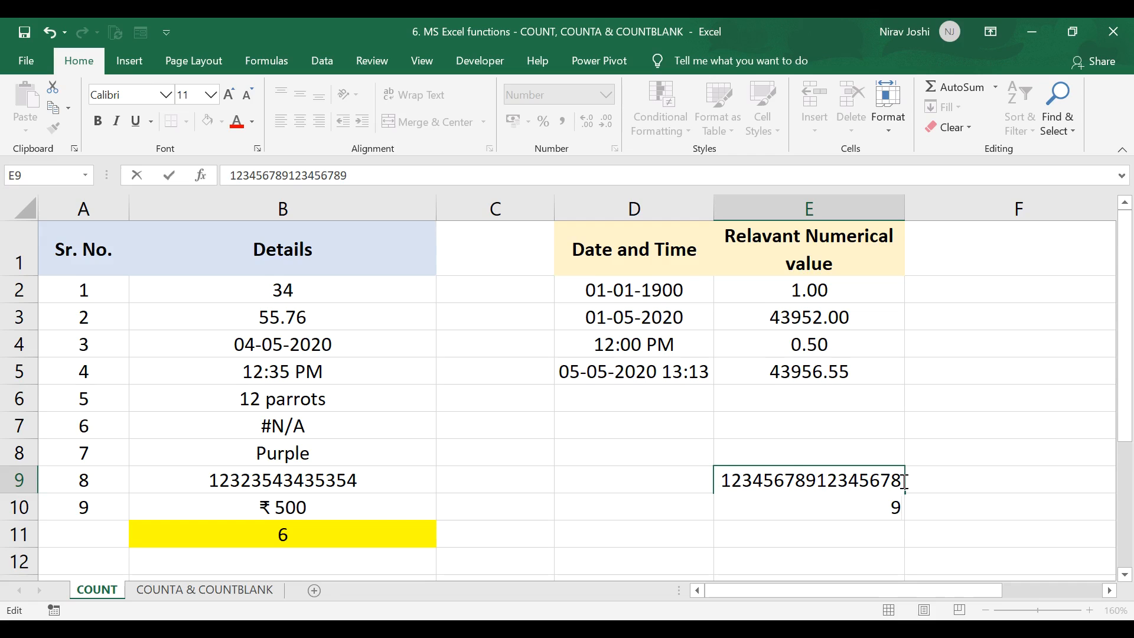
pyautogui.press('Return')
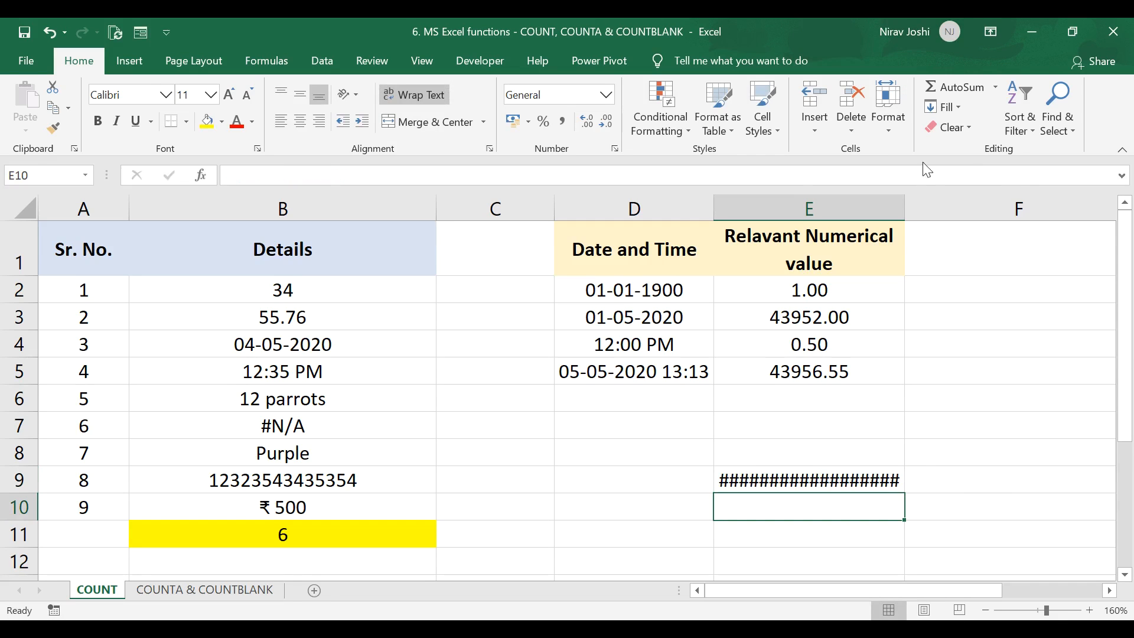
# Step: Widen column E so the full number in E9 fits
pyautogui.moveTo(908, 201); pyautogui.dragTo(934, 208)
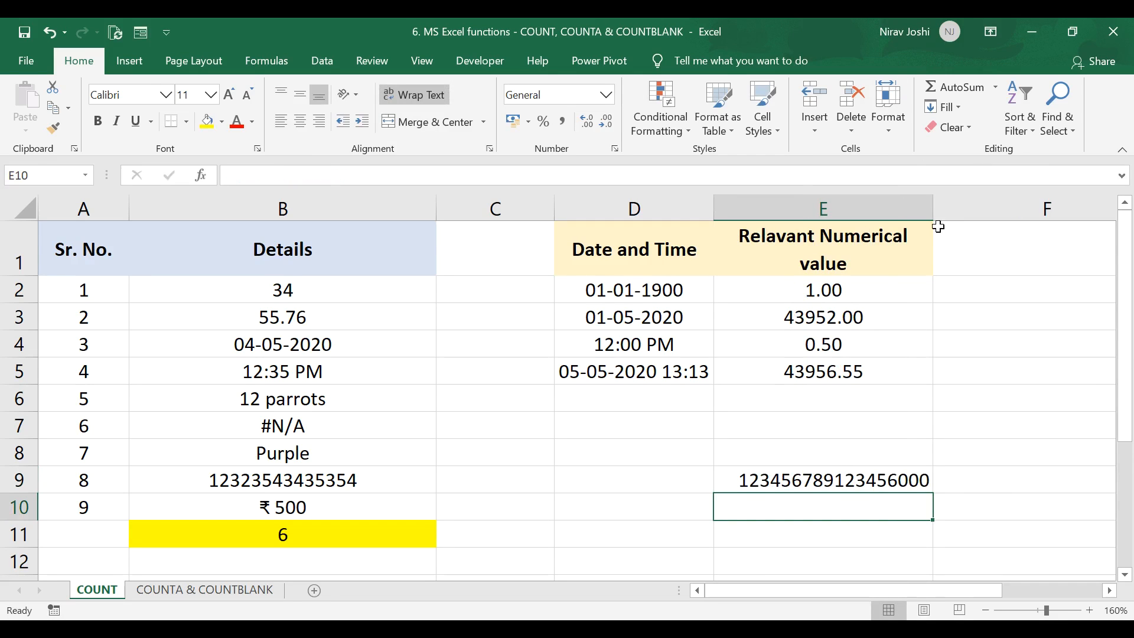
pyautogui.click(836, 484)
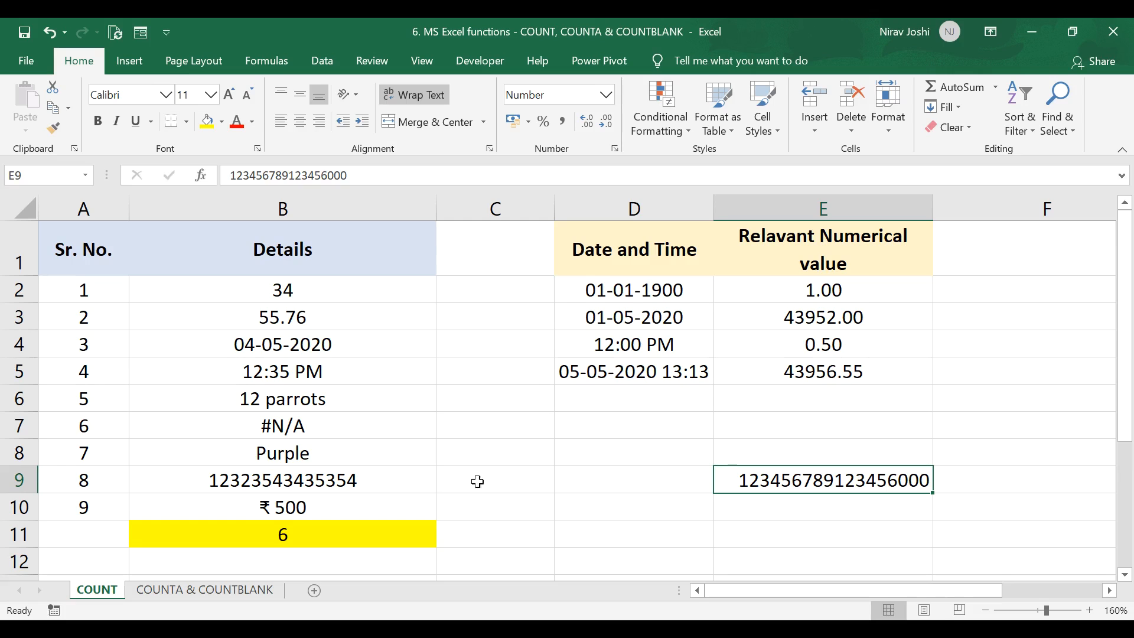
pyautogui.doubleClick(727, 481)
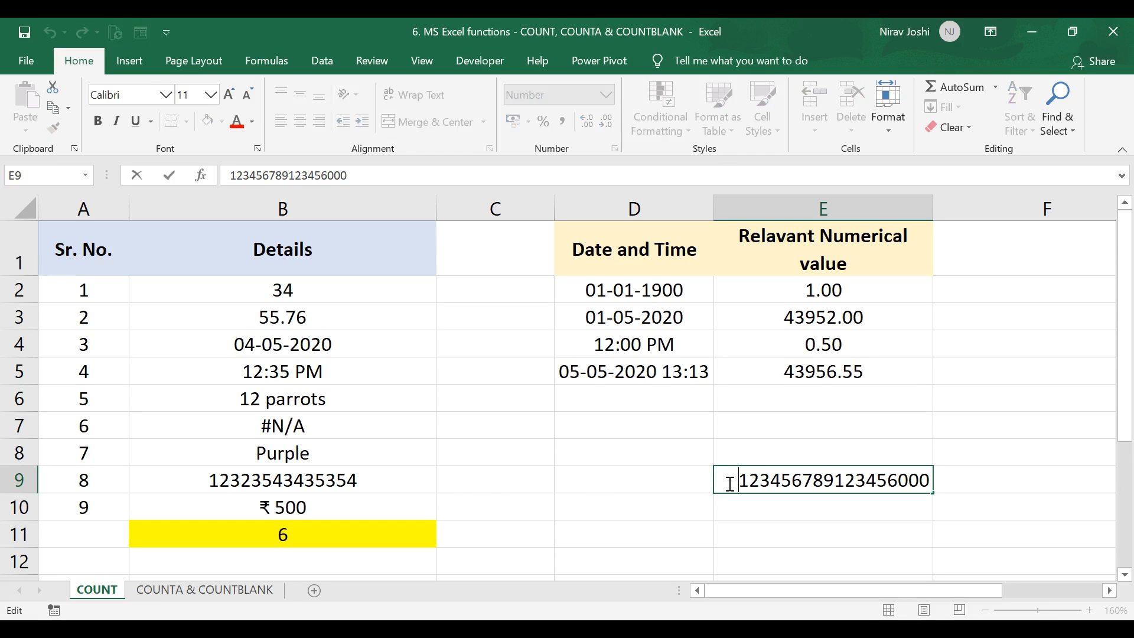
pyautogui.moveTo(899, 479); pyautogui.dragTo(931, 480)
pyautogui.press('BackSpace')
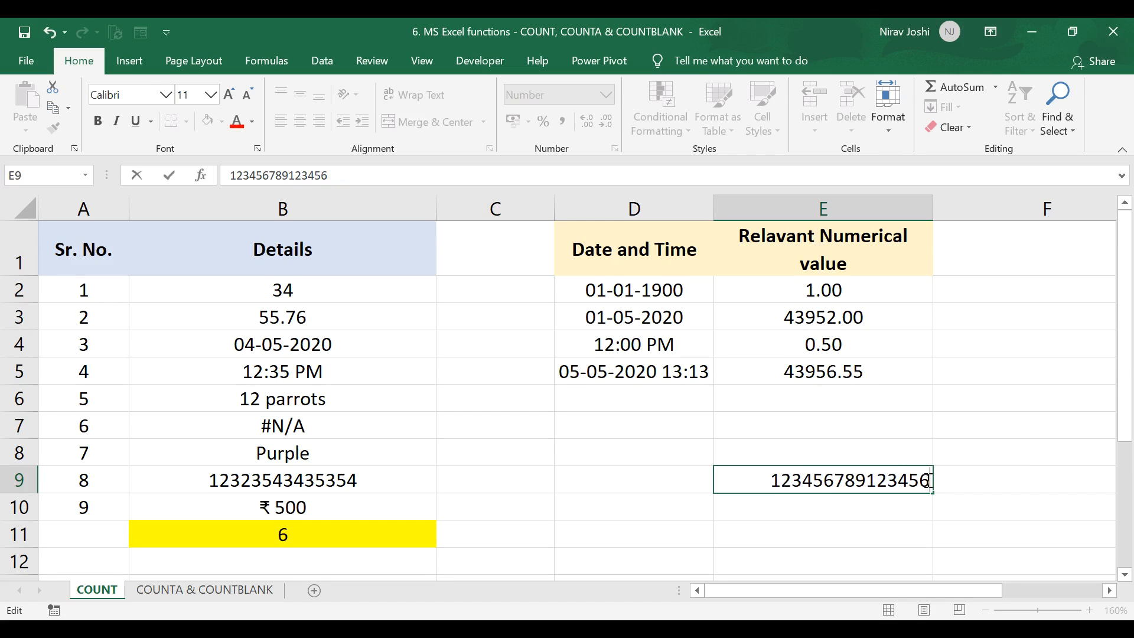
pyautogui.click(768, 480)
pyautogui.write("'")
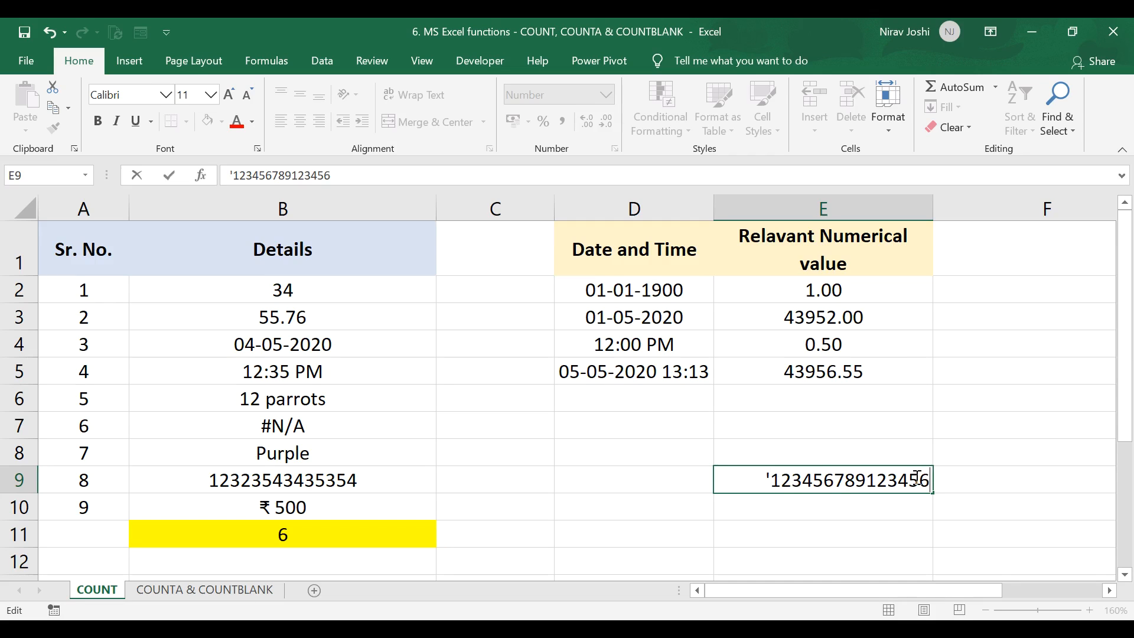
pyautogui.write('7')
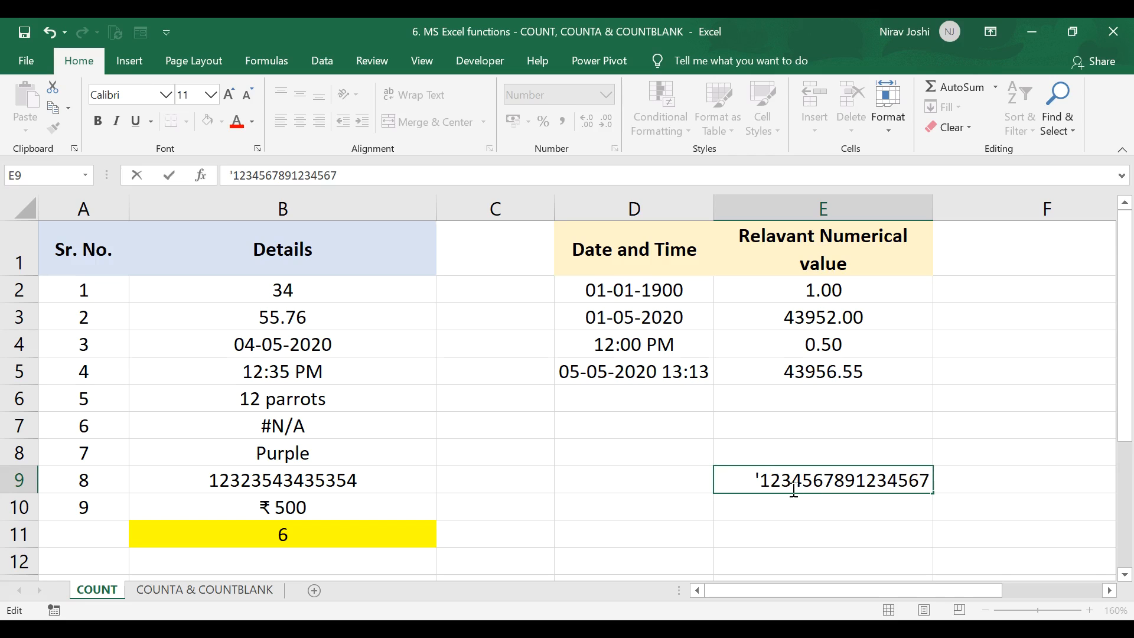
pyautogui.press('Return')
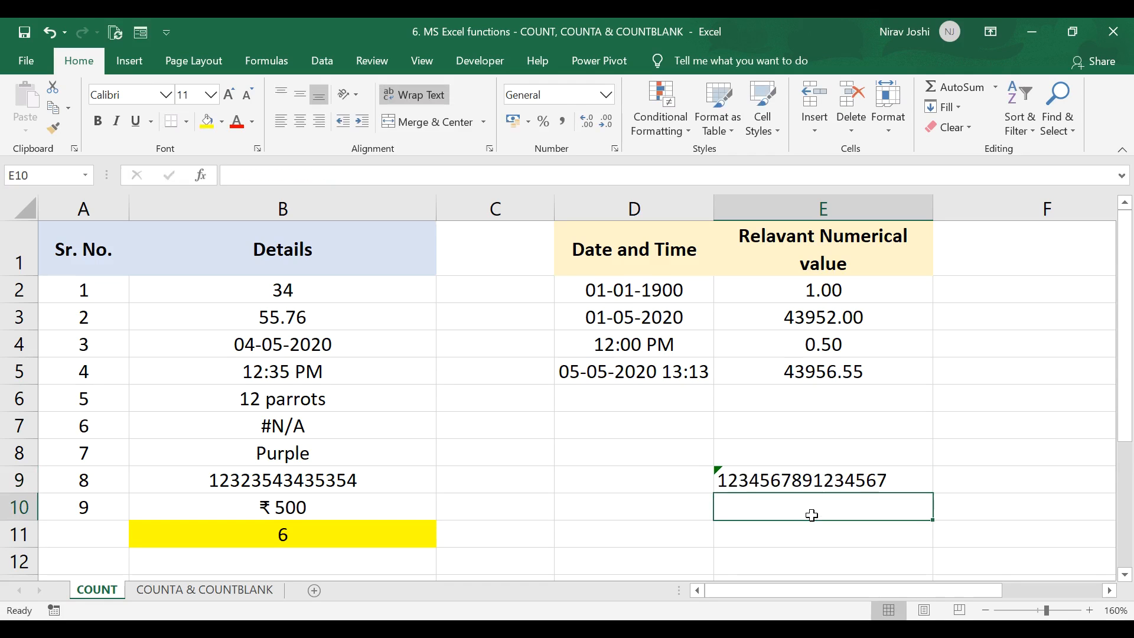
# Step: Append 89 to the text number in E9
pyautogui.click(749, 483)
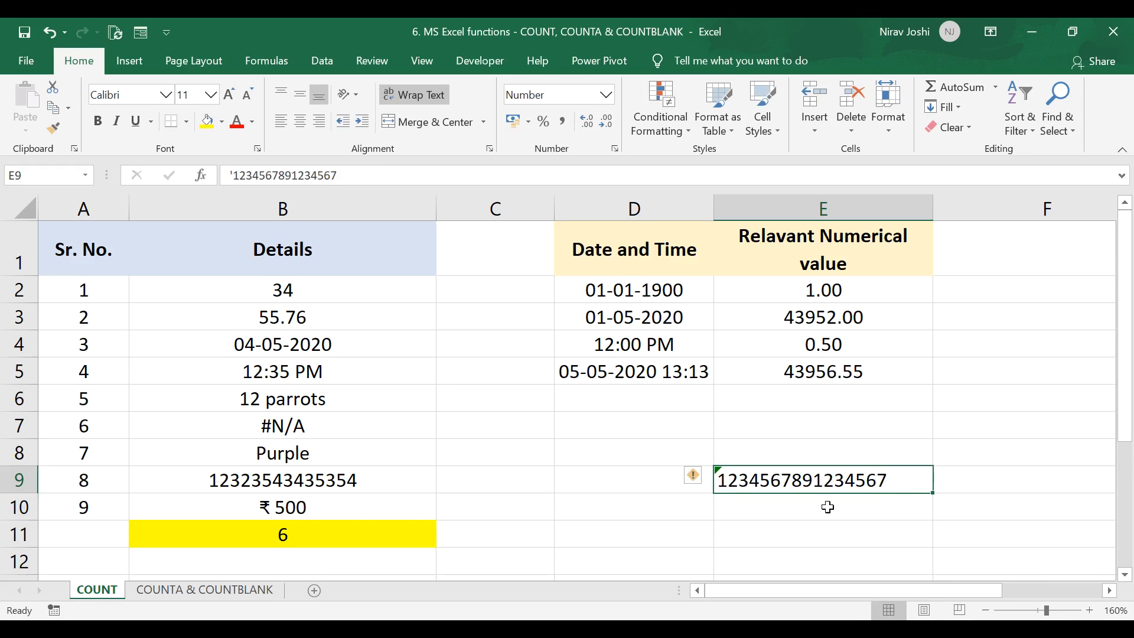
pyautogui.doubleClick(895, 478)
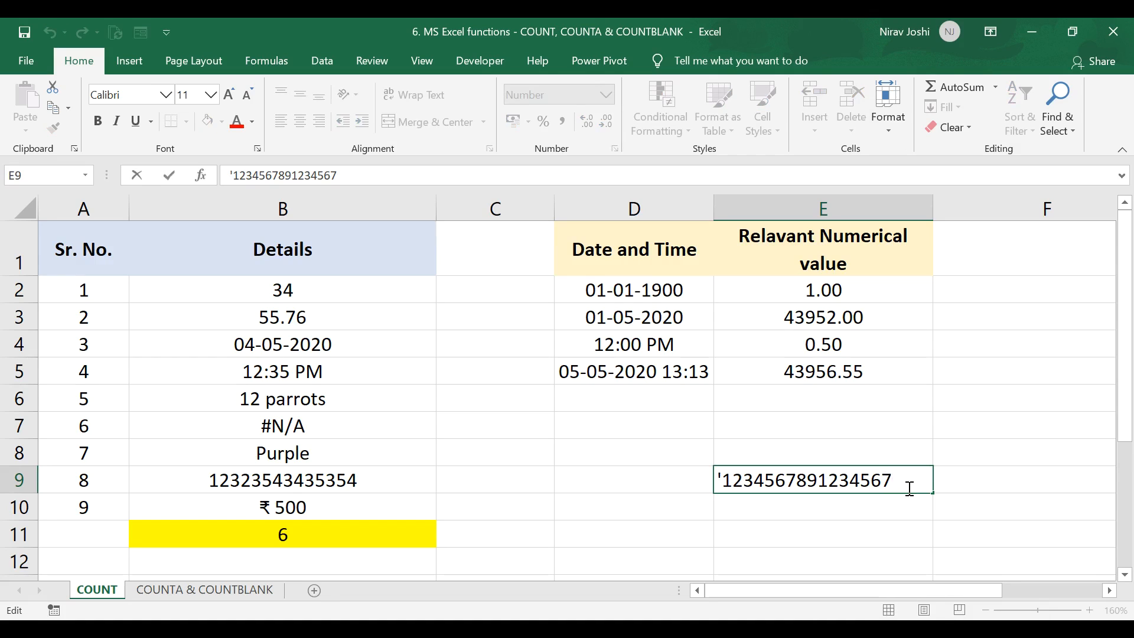
pyautogui.write('89')
pyautogui.press('Return')
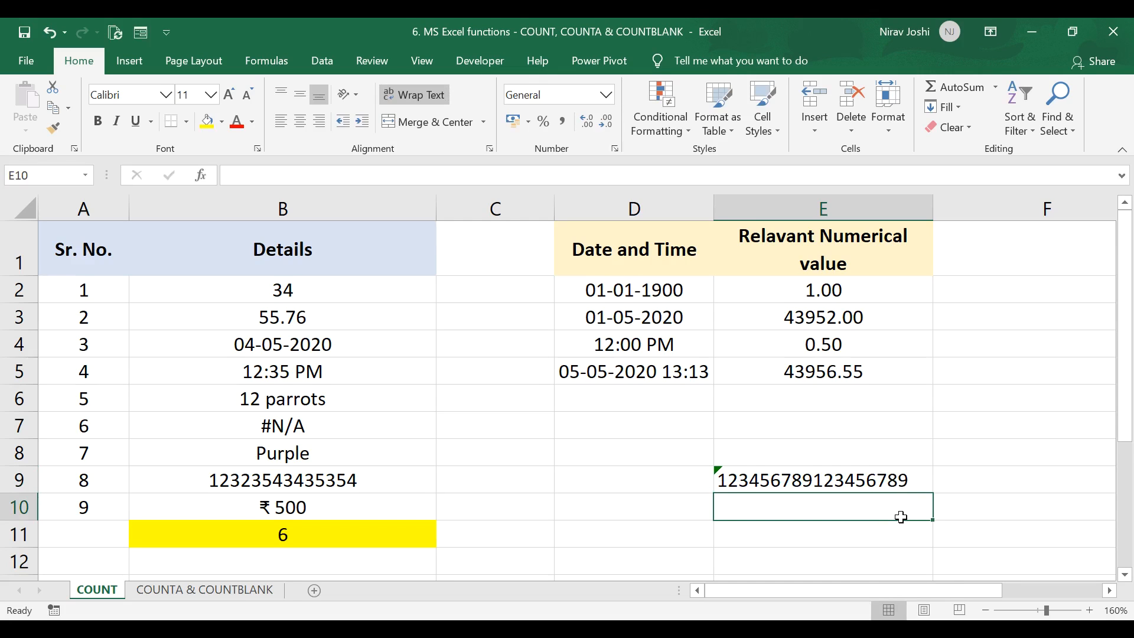
pyautogui.click(873, 482)
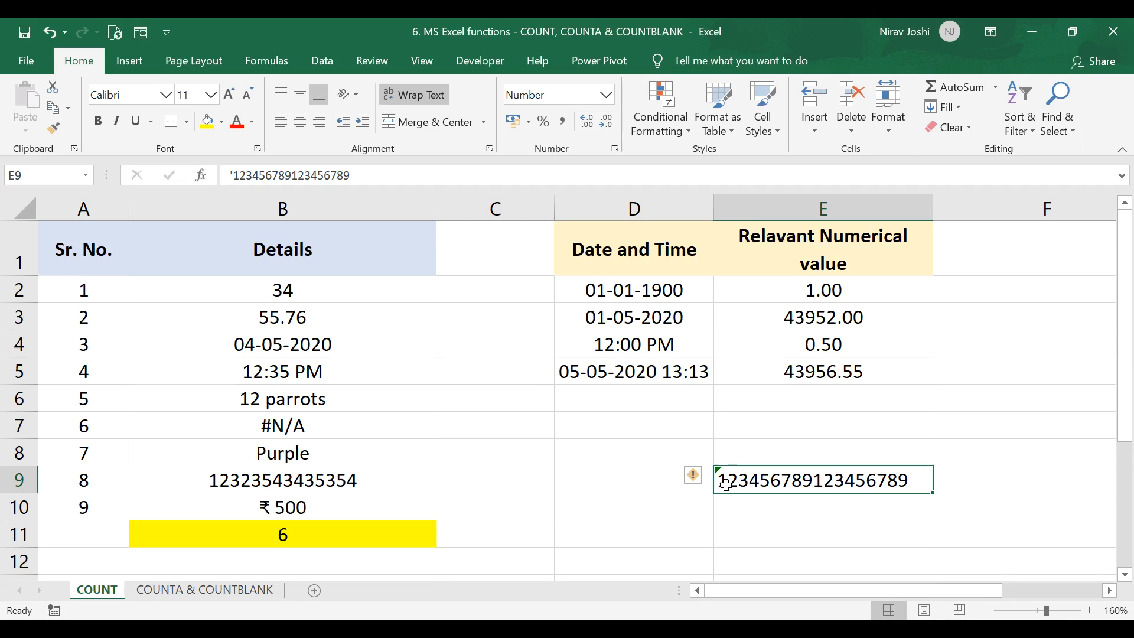
# Step: Convert the text-stored number in E9 back to a number using the error-checking option
pyautogui.click(695, 476)
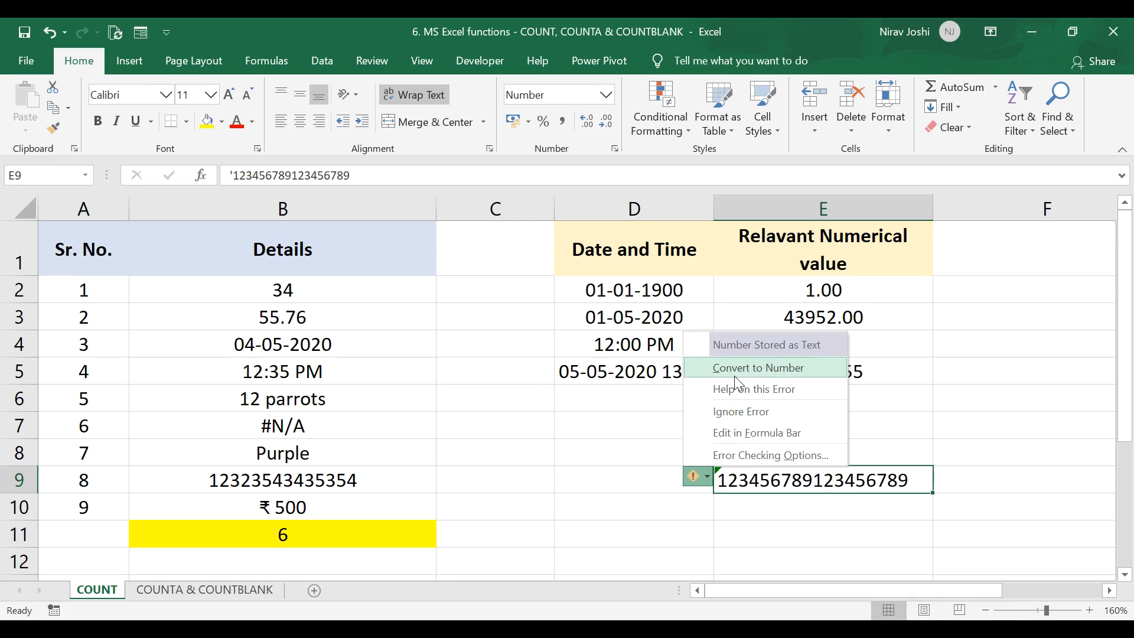
pyautogui.click(795, 369)
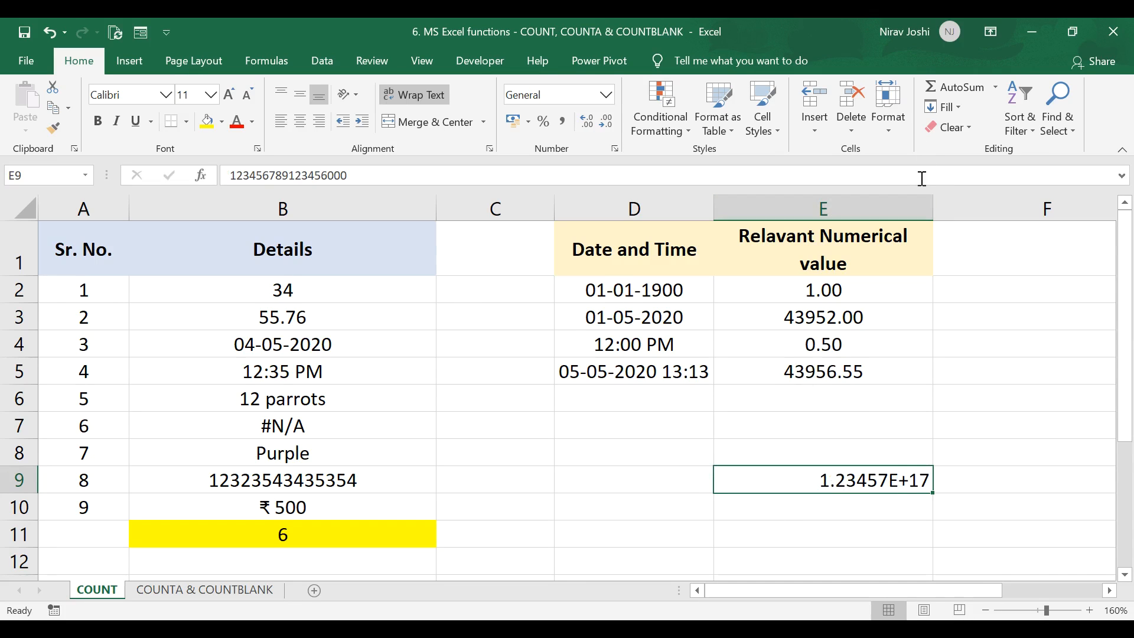
# Step: Apply the Number format to E9 and widen column E so the full value fits
pyautogui.click(606, 95)
pyautogui.click(555, 159)
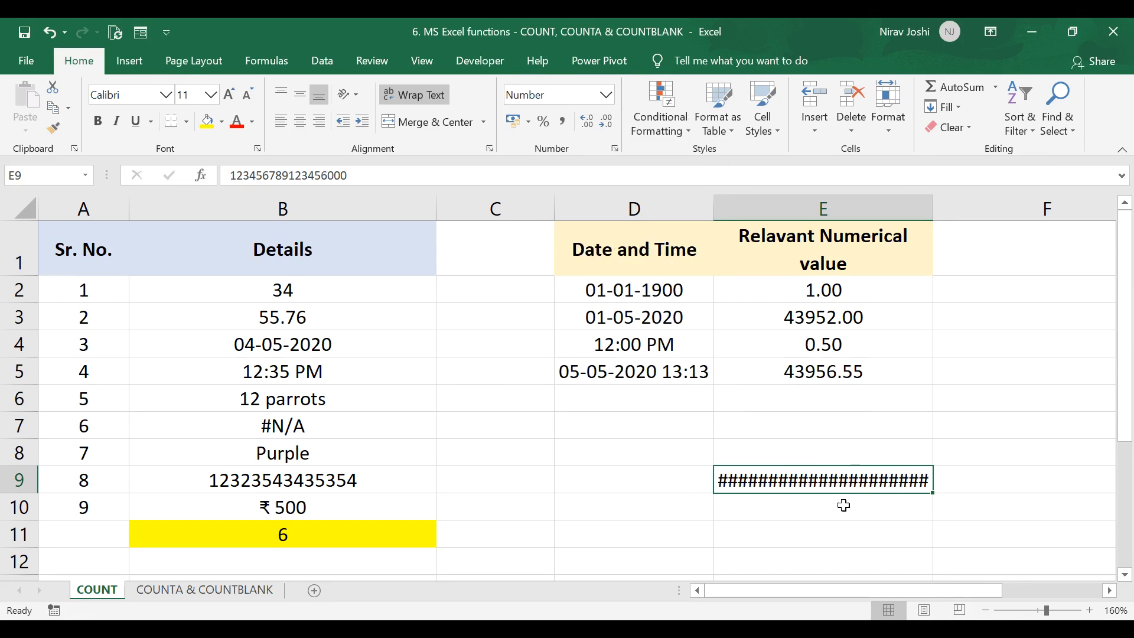
pyautogui.moveTo(934, 208); pyautogui.dragTo(1003, 209)
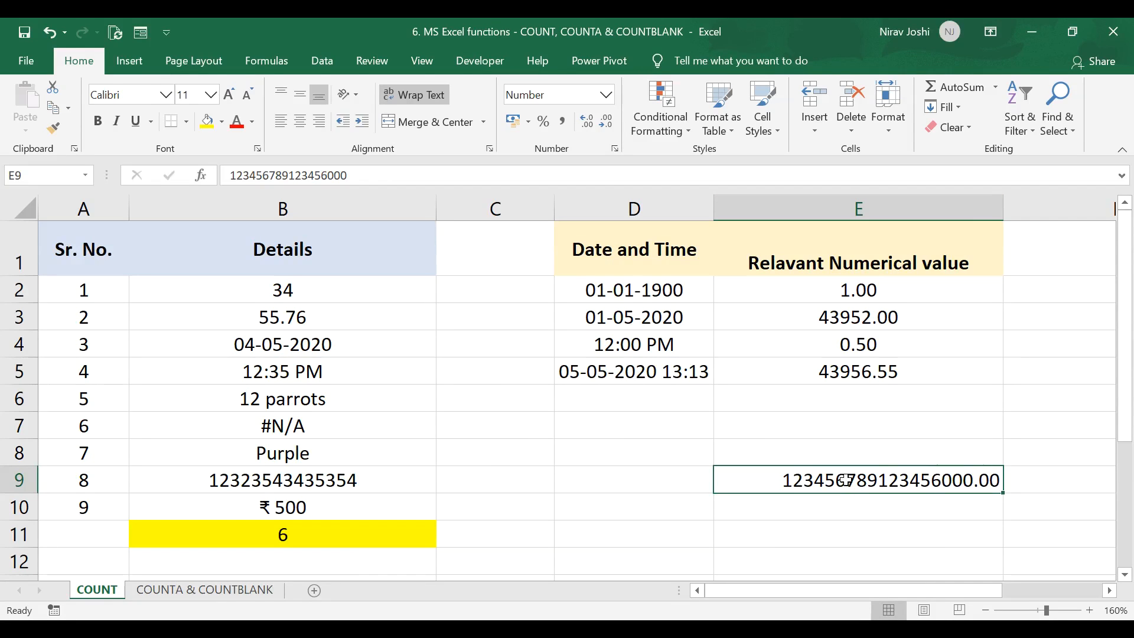
pyautogui.doubleClick(200, 479)
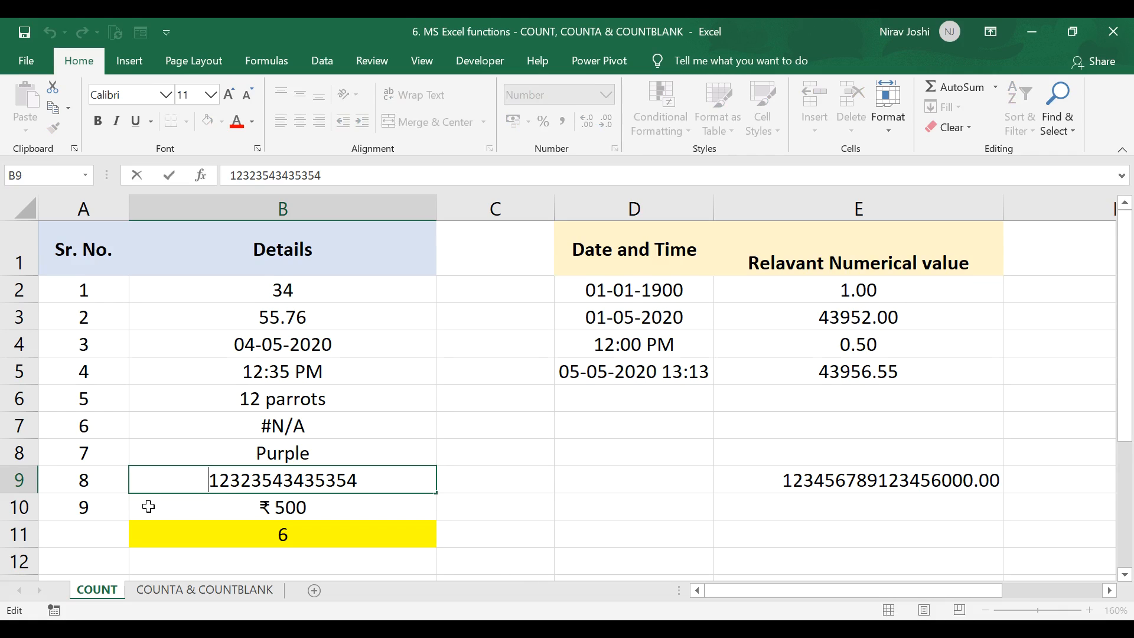
pyautogui.write("'")
pyautogui.press('Return')
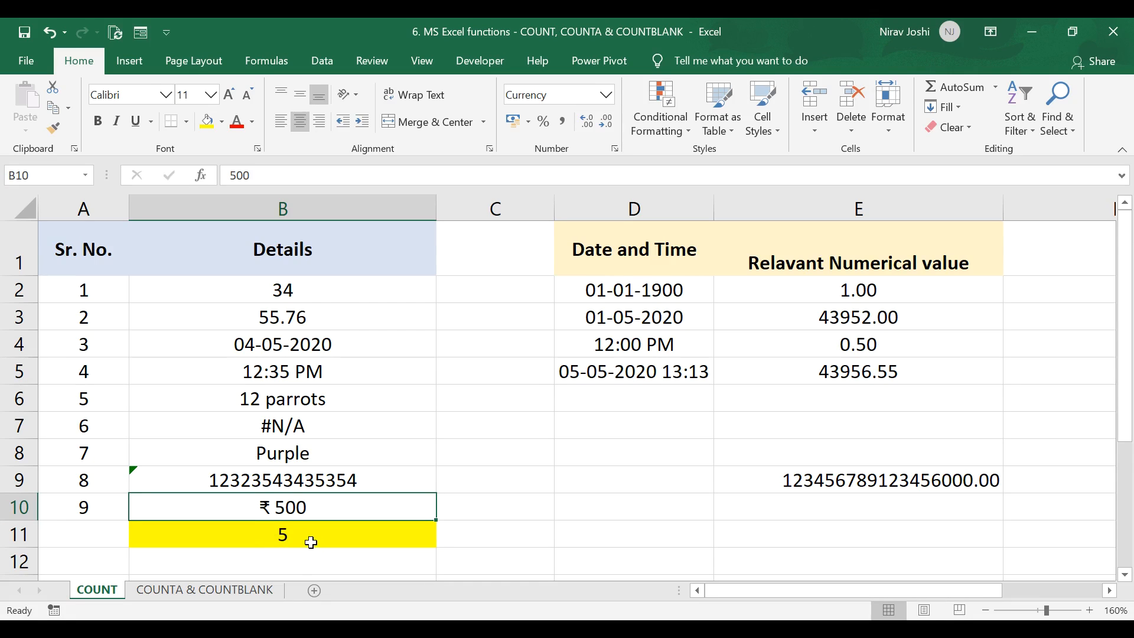
pyautogui.click(275, 539)
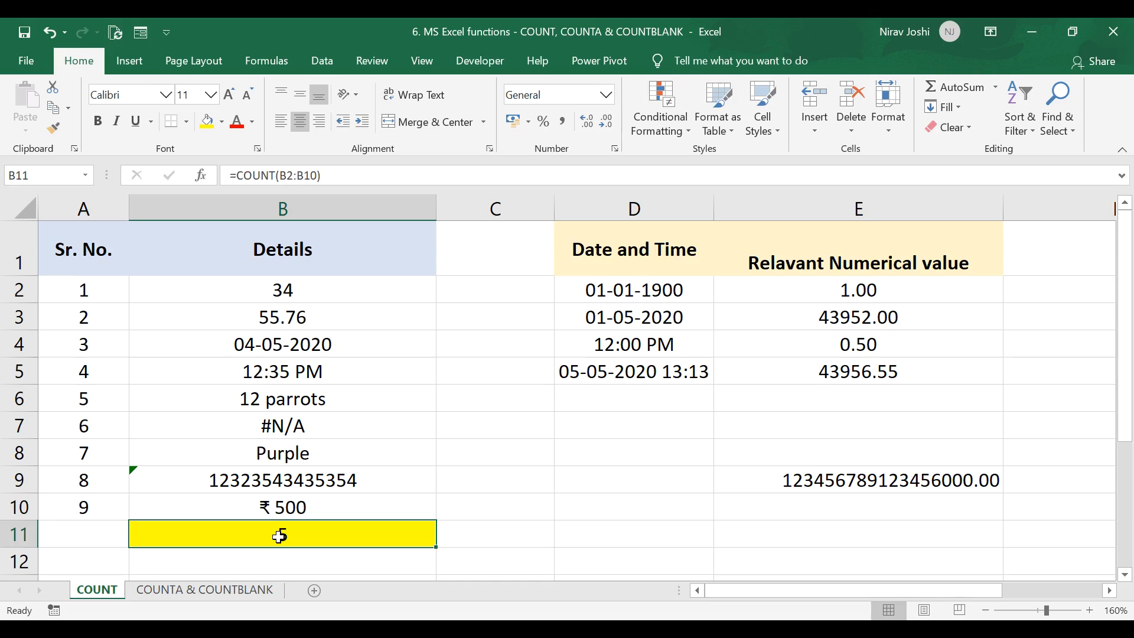
# Step: Remove the leading apostrophe from B9 and check the COUNT result in B11 again
pyautogui.doubleClick(198, 480)
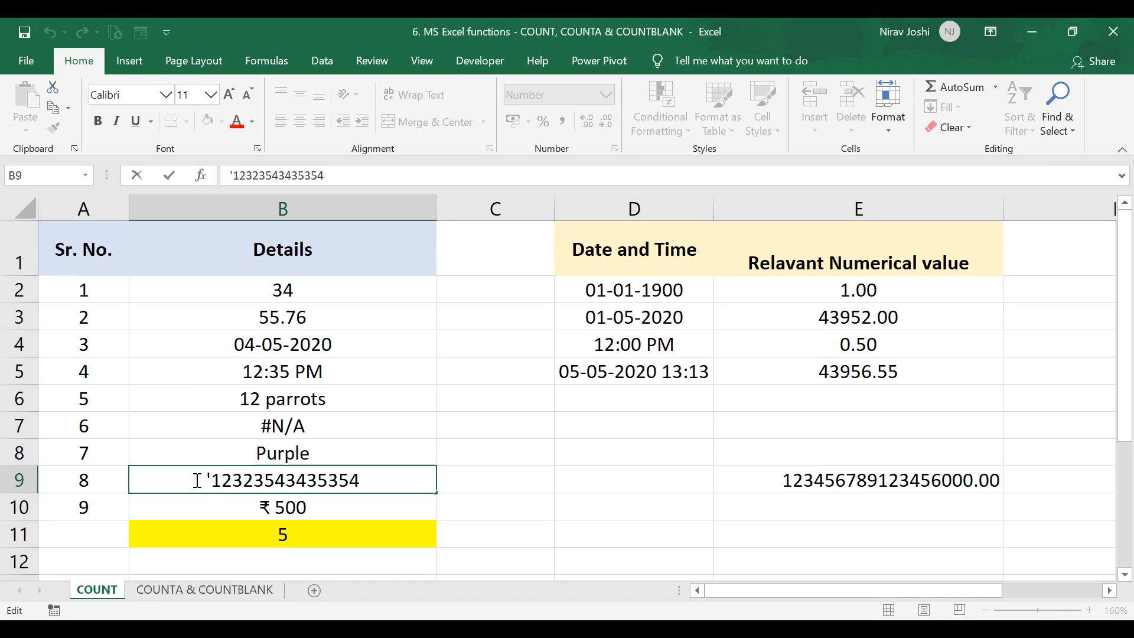
pyautogui.press('Delete')
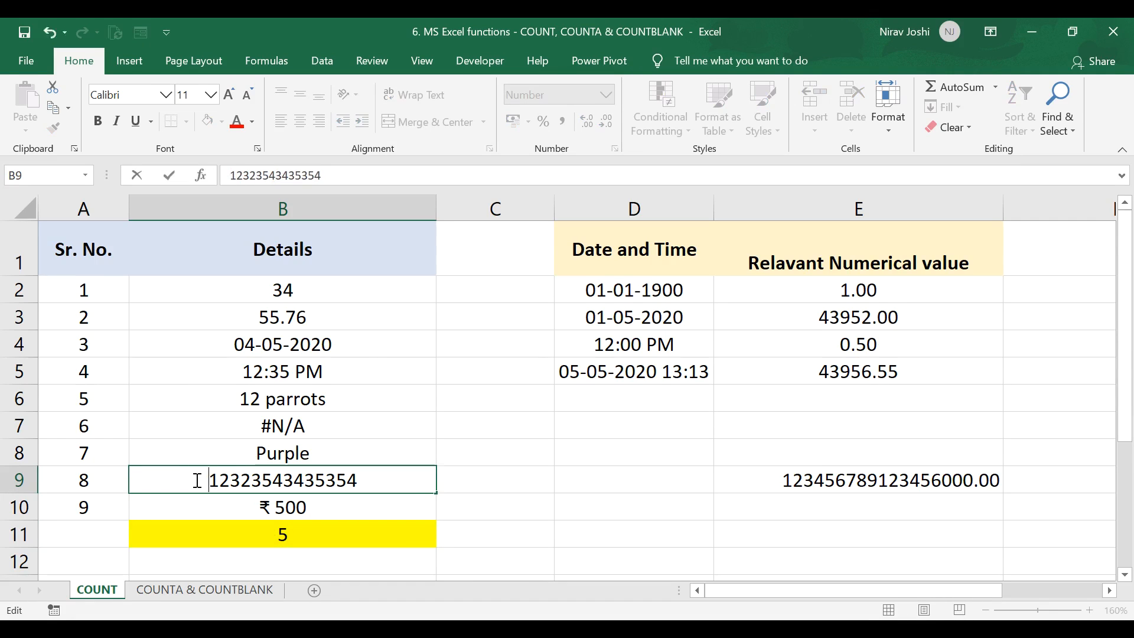
pyautogui.click(219, 507)
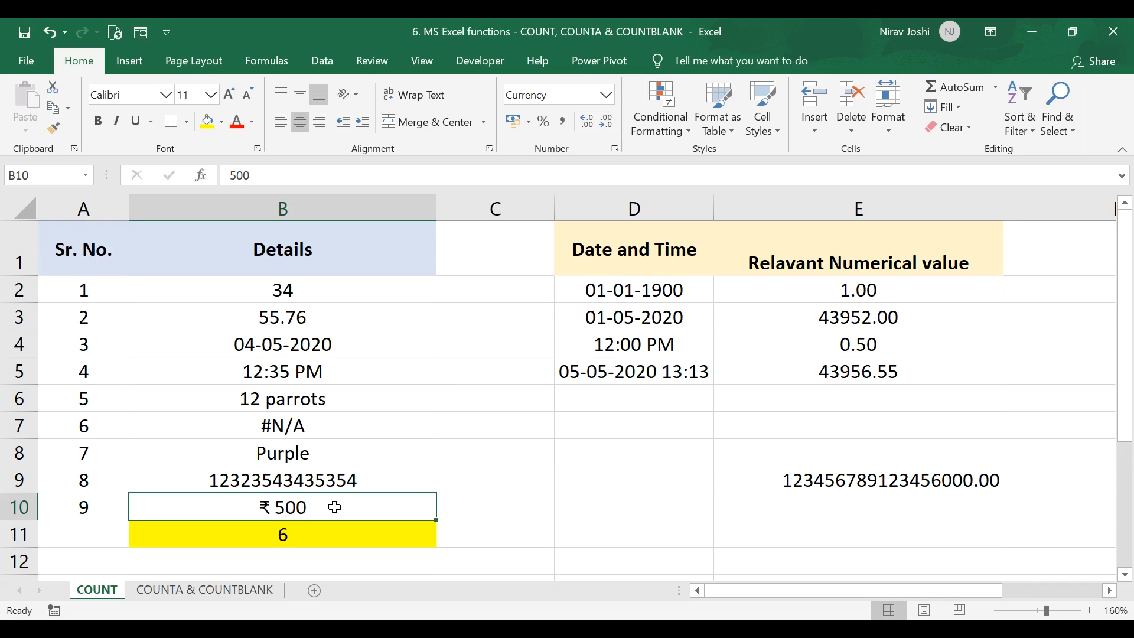
pyautogui.click(310, 536)
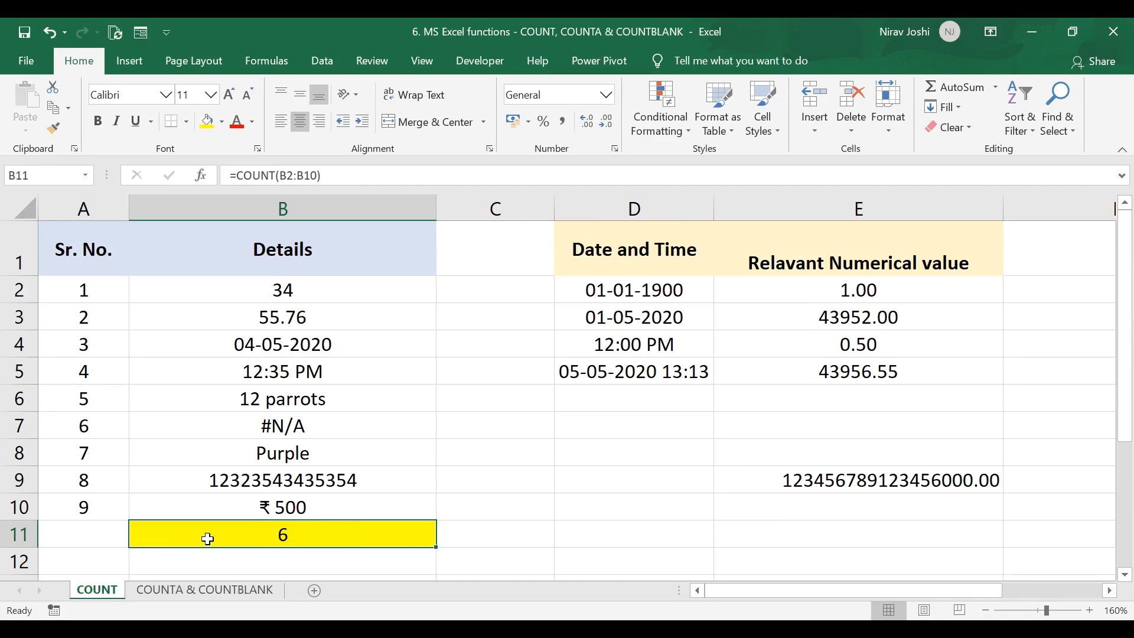
# Step: Switch to the COUNTA & COUNTBLANK sheet and examine the date and ILR Temperature entries, including the empty cells
pyautogui.click(231, 599)
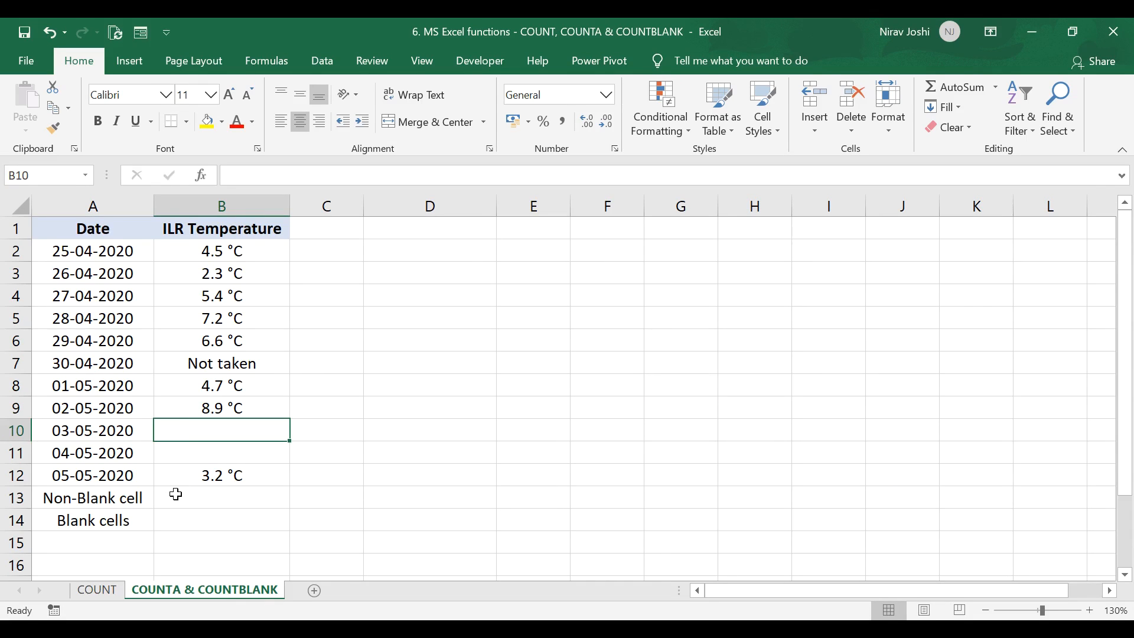
pyautogui.click(98, 252)
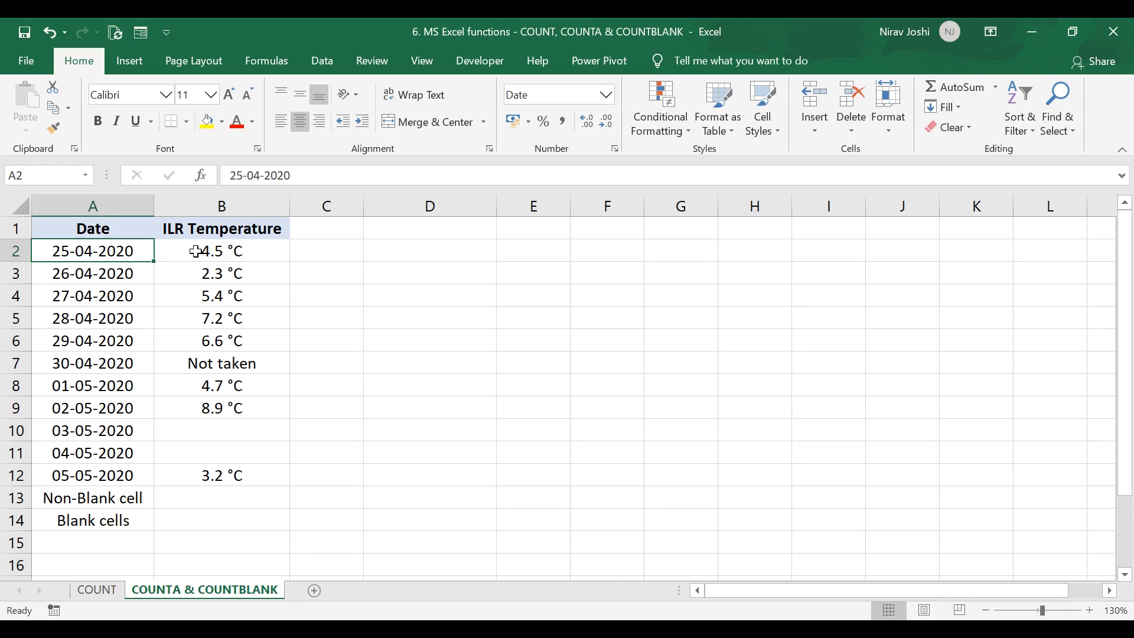
pyautogui.click(196, 252)
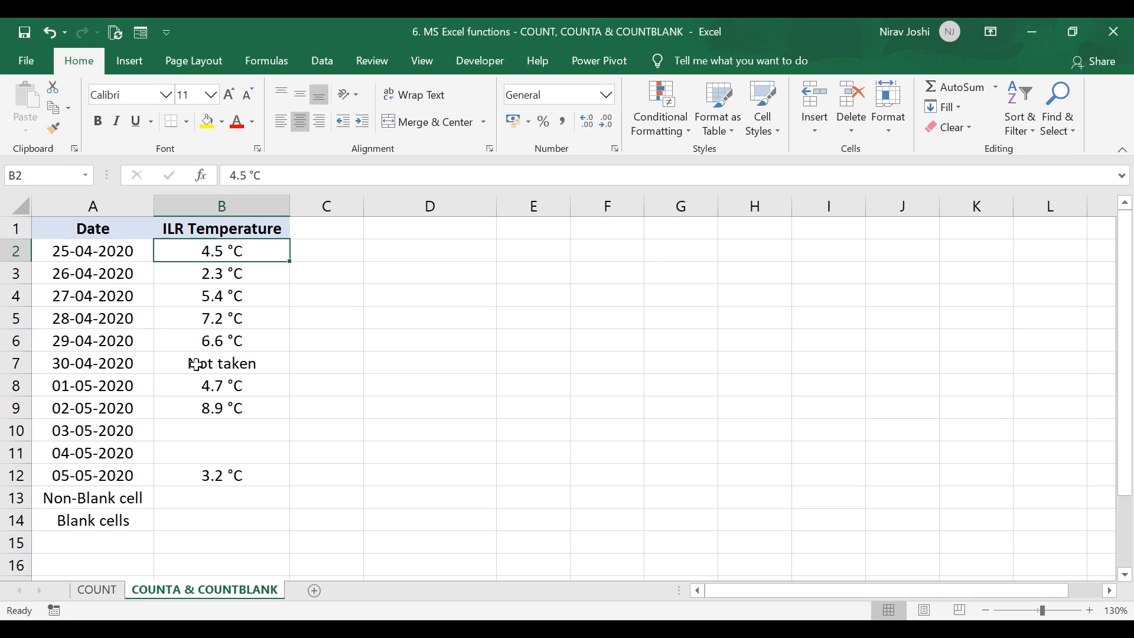
pyautogui.click(105, 365)
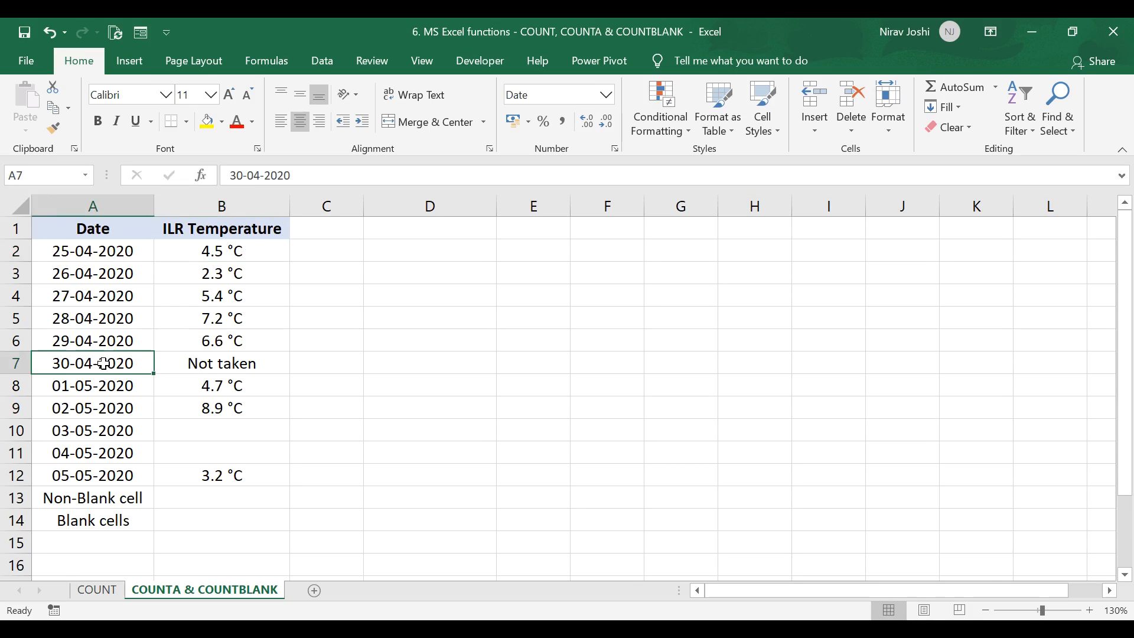
pyautogui.click(185, 365)
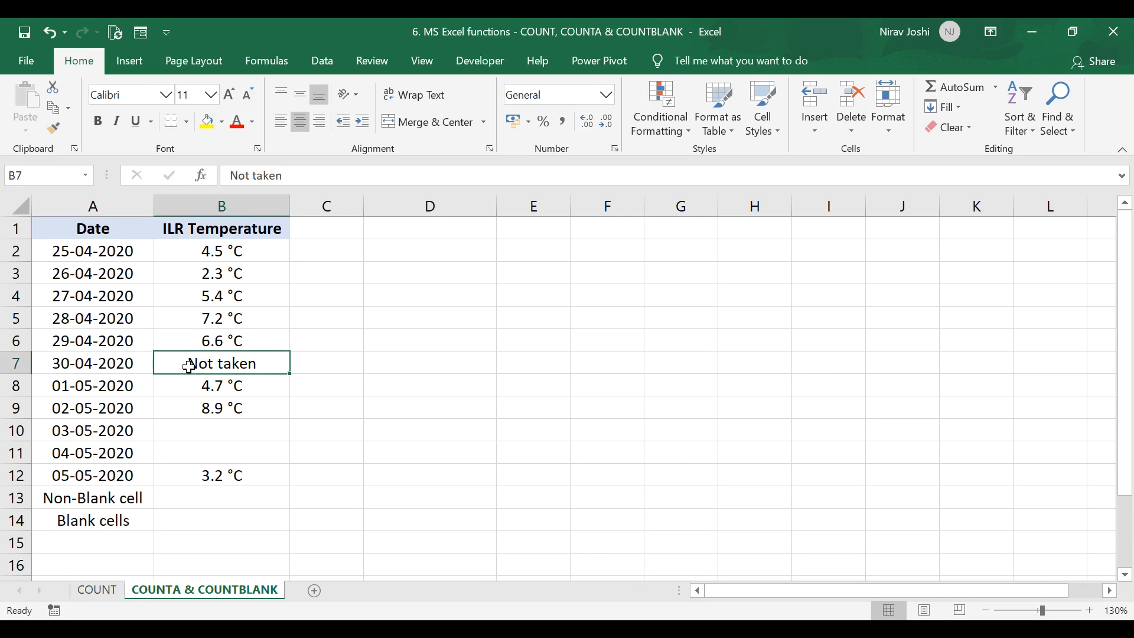
pyautogui.moveTo(177, 430); pyautogui.dragTo(177, 445)
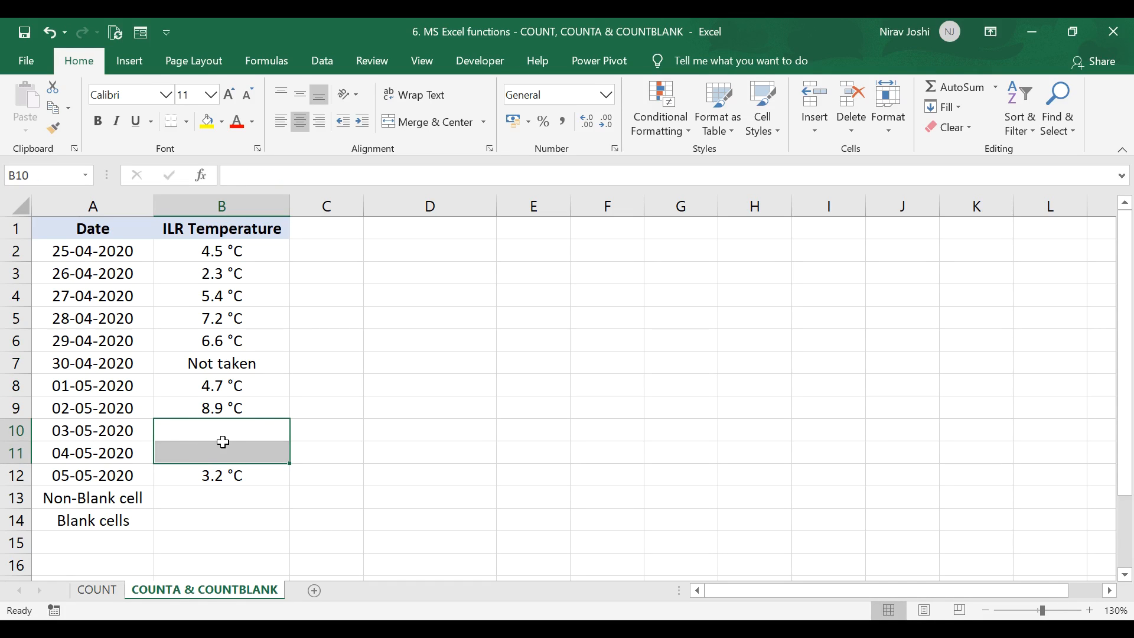
# Step: Enter =COUNTA(B2:B12) in B13 to count the non-blank temperature cells
pyautogui.press('Down')
pyautogui.press('Down')
pyautogui.press('Down')
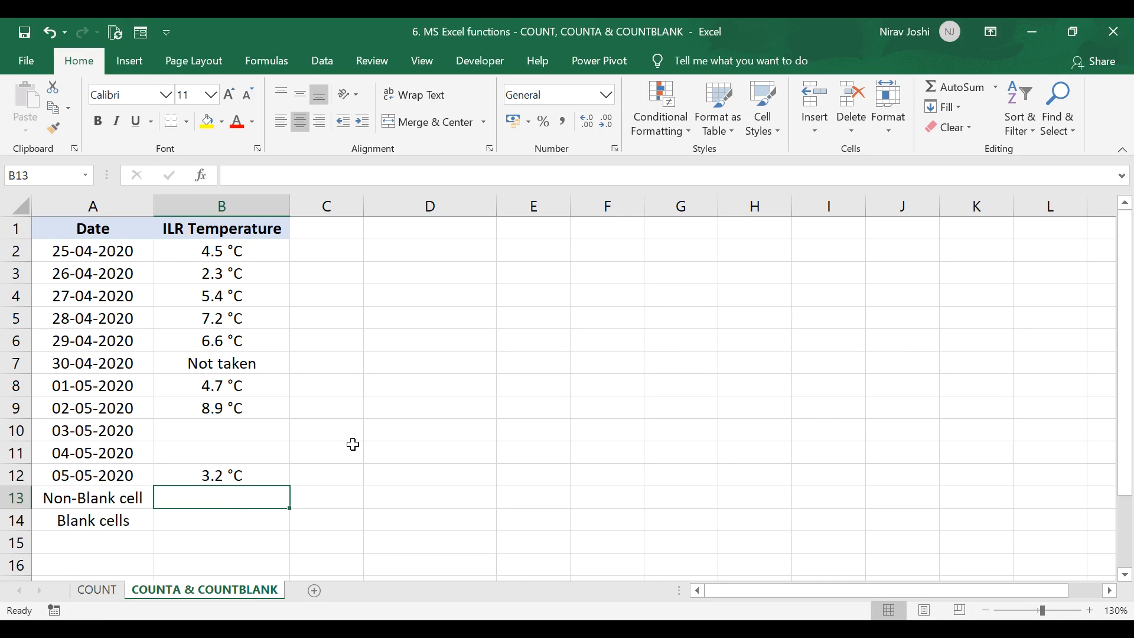
pyautogui.write('=coun')
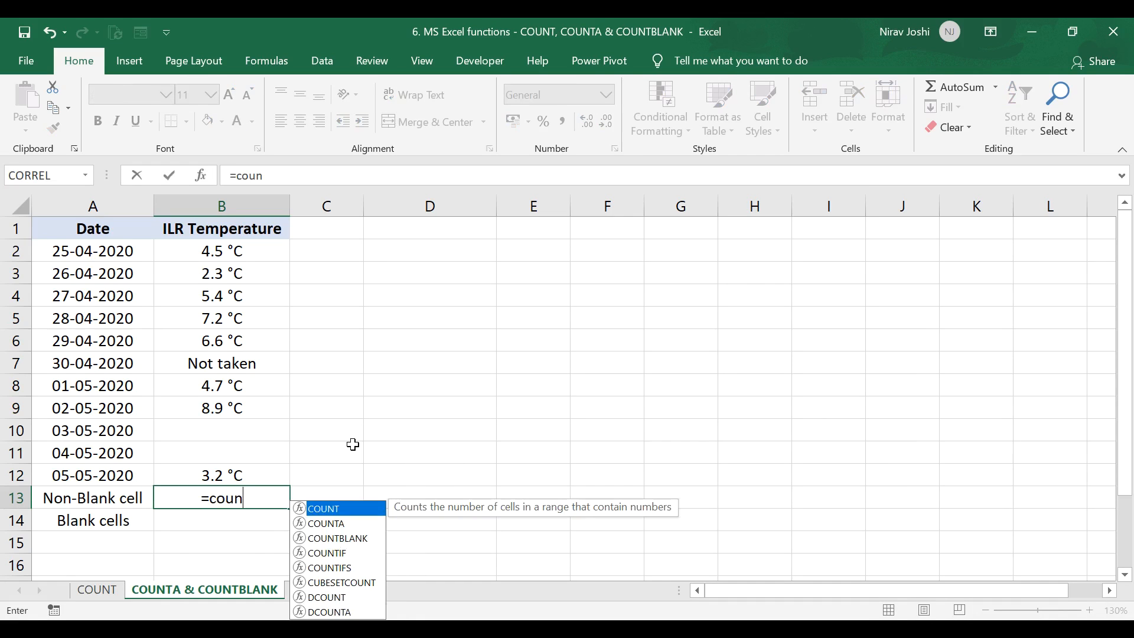
pyautogui.write('ta(')
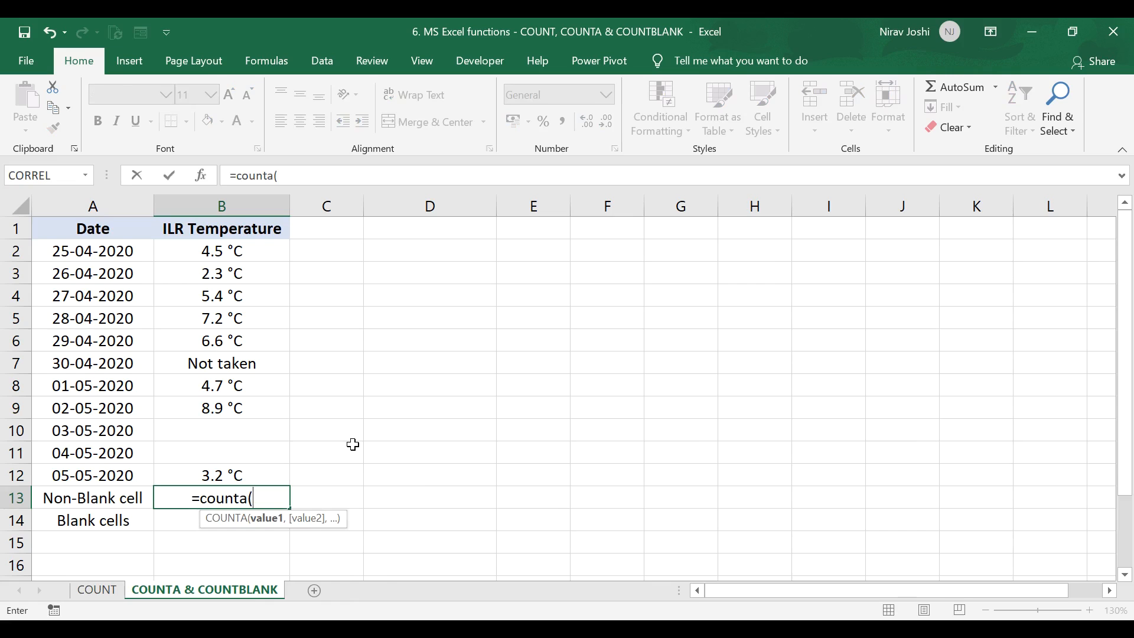
pyautogui.moveTo(246, 251); pyautogui.dragTo(256, 479)
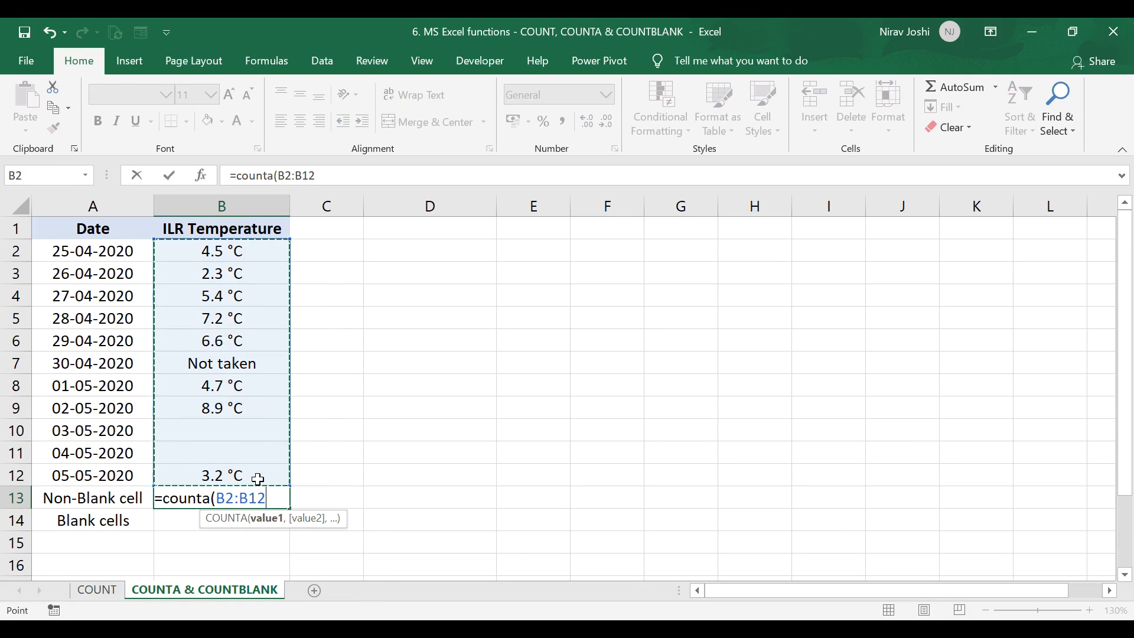
pyautogui.write(')')
pyautogui.press('Return')
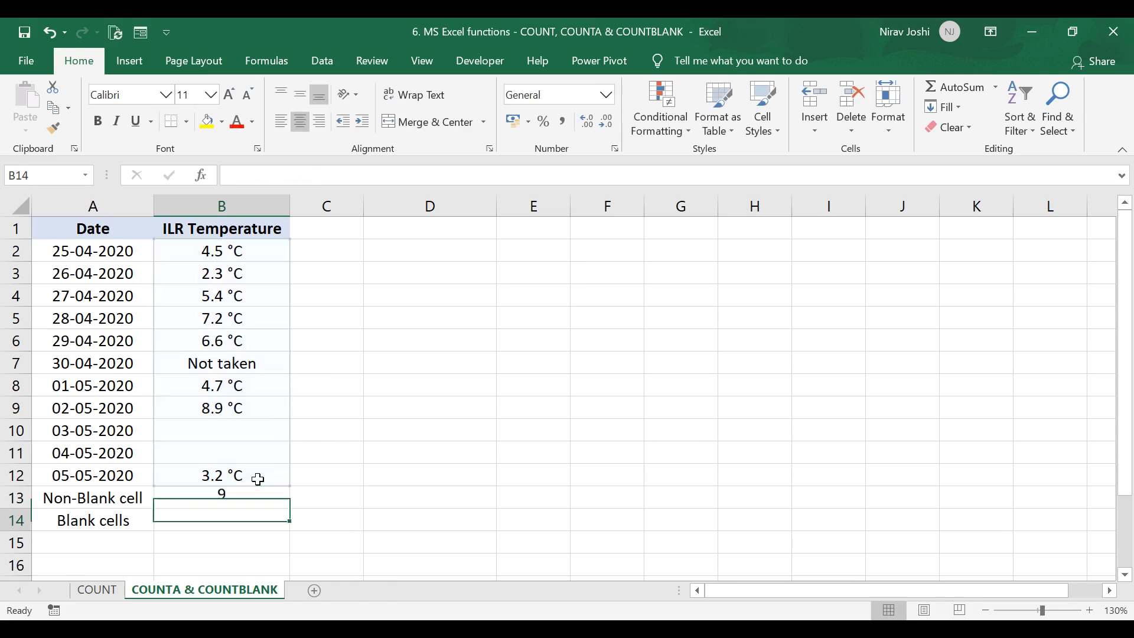
# Step: Enter an invisible blank-looking entry into the empty cell B10
pyautogui.click(253, 500)
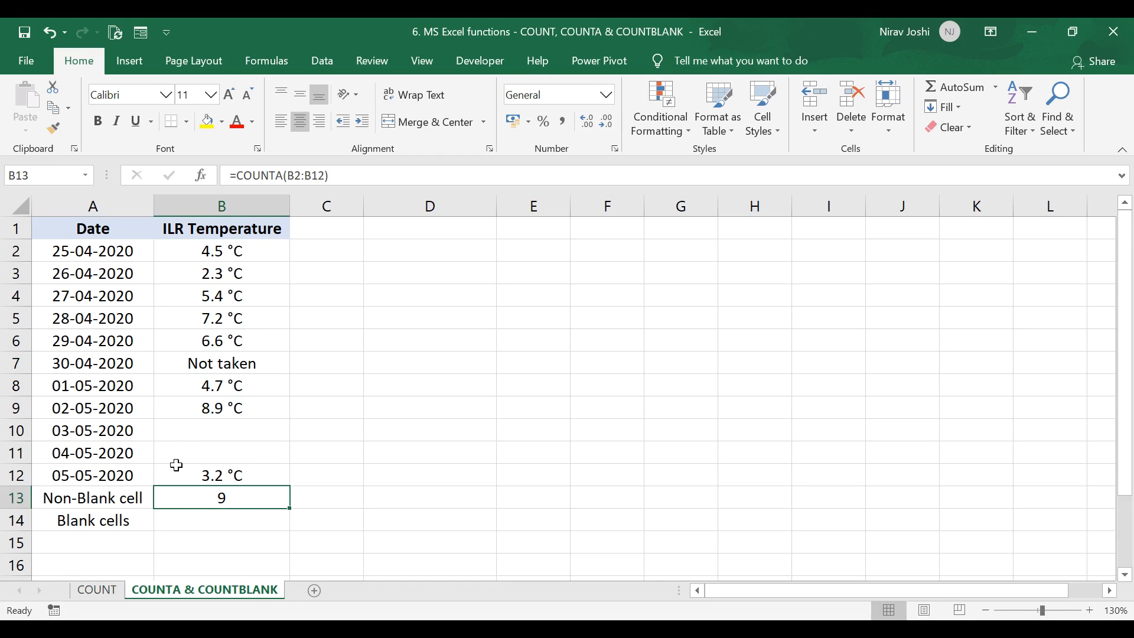
pyautogui.moveTo(191, 258); pyautogui.dragTo(221, 452)
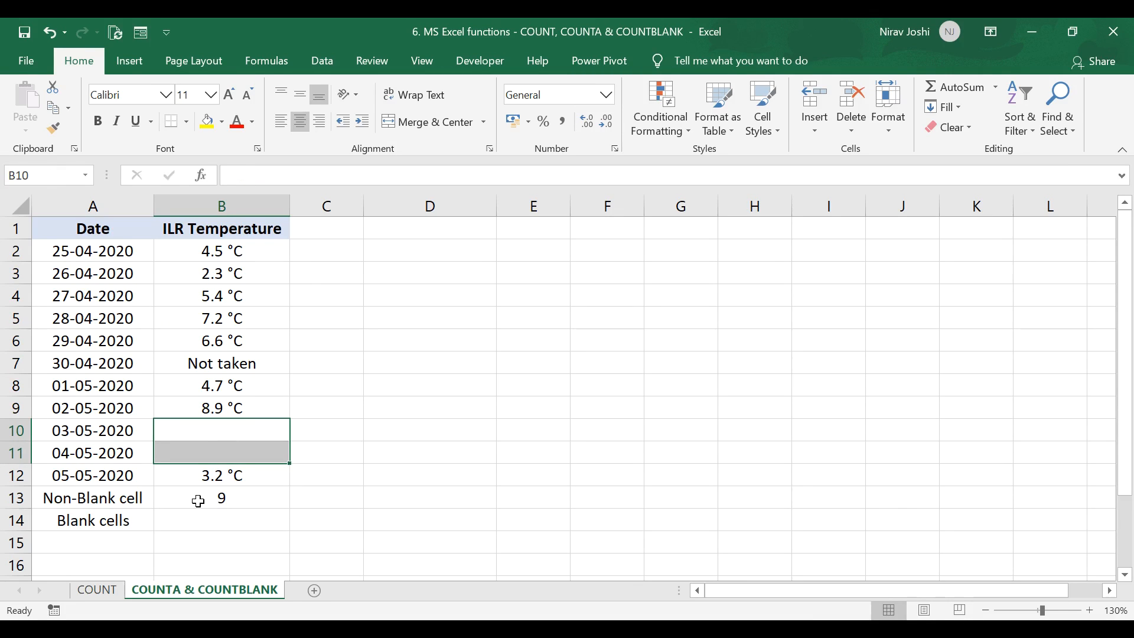
pyautogui.click(199, 502)
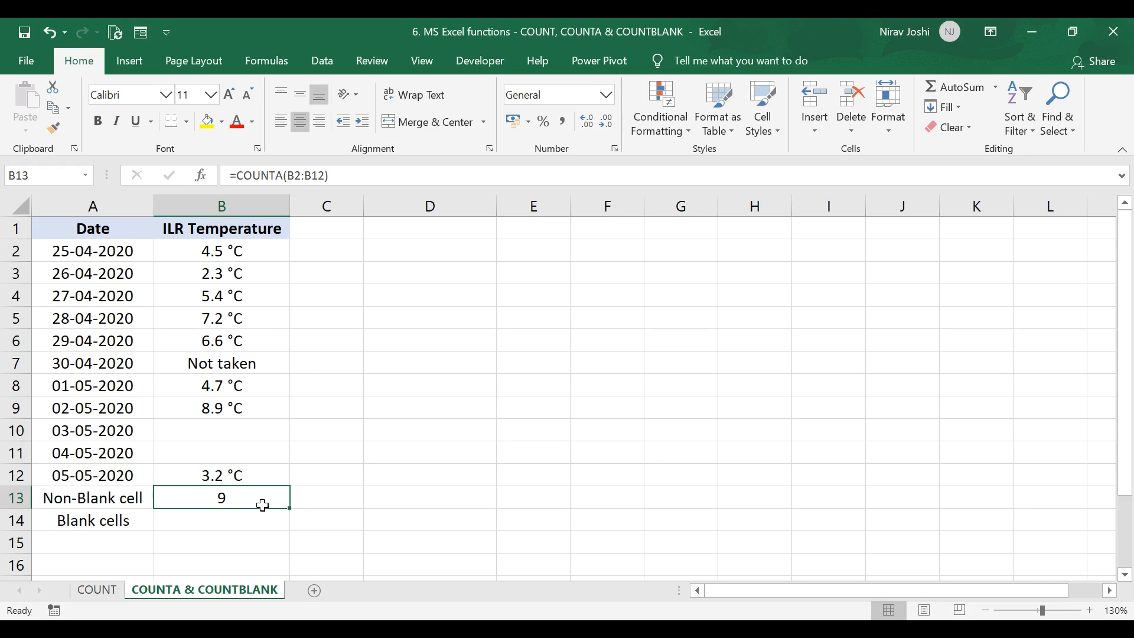
pyautogui.click(212, 429)
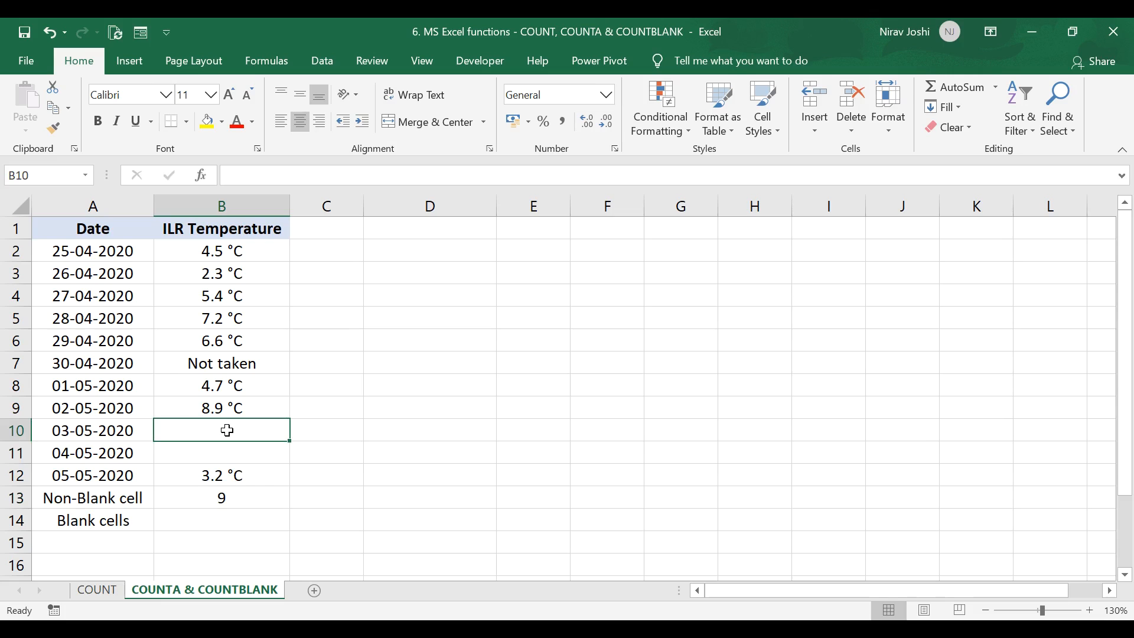
pyautogui.doubleClick(228, 431)
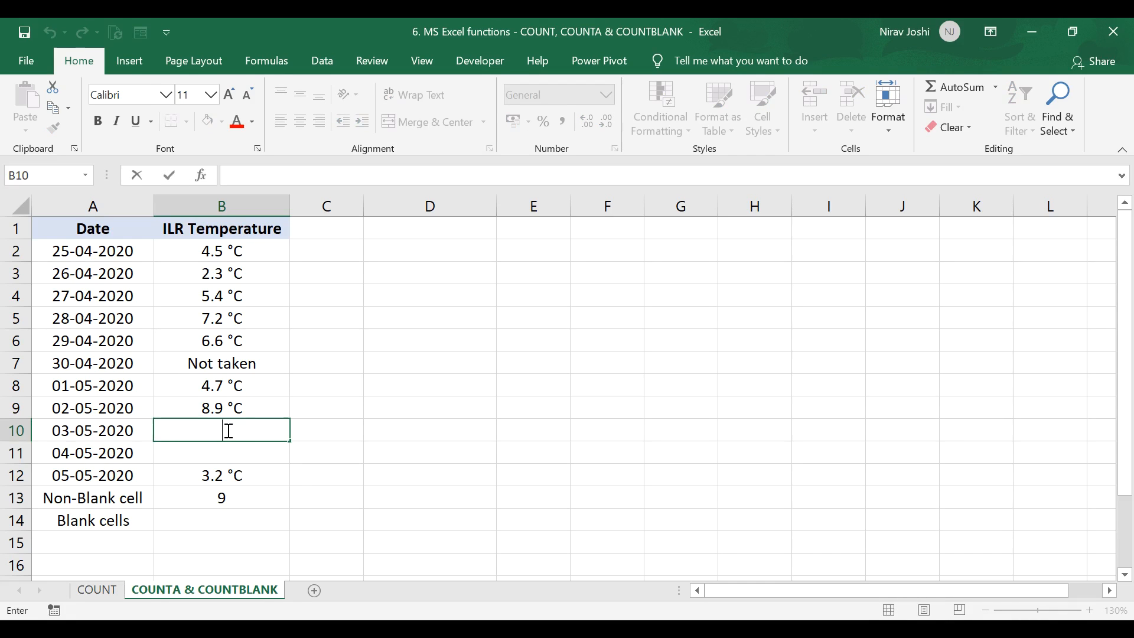
pyautogui.press('Return')
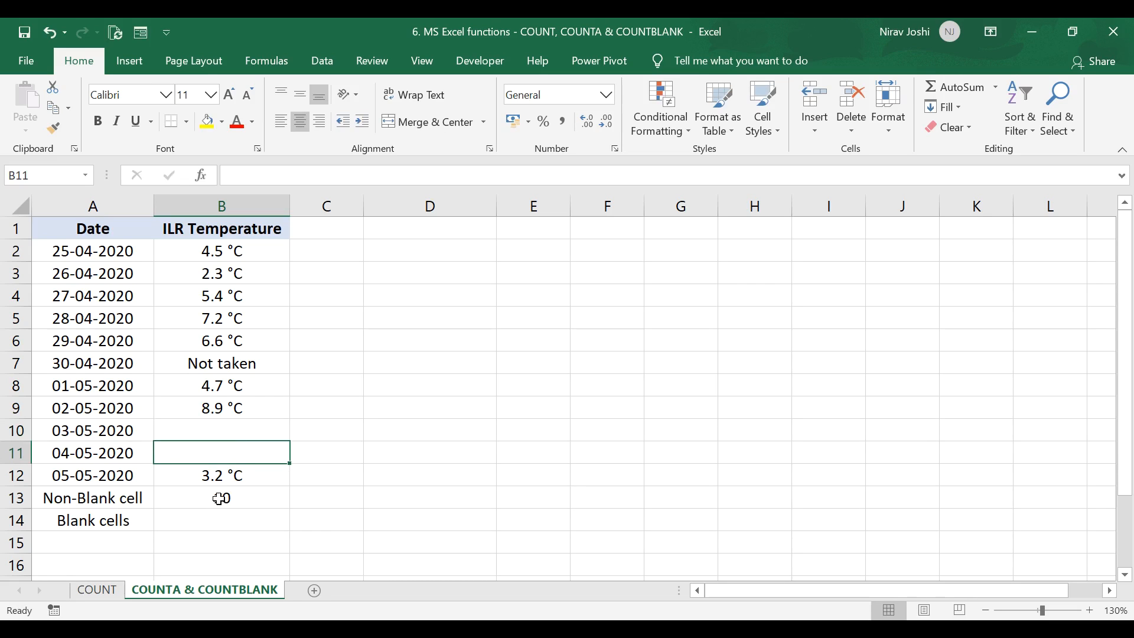
# Step: Clear the contents of B10 so it is truly empty
pyautogui.doubleClick(215, 430)
pyautogui.click(227, 453)
pyautogui.click(226, 421)
pyautogui.press('Delete')
# Step: Enter =COUNTBLANK(B2:B12) in B14 to count the empty temperature cells
pyautogui.click(204, 524)
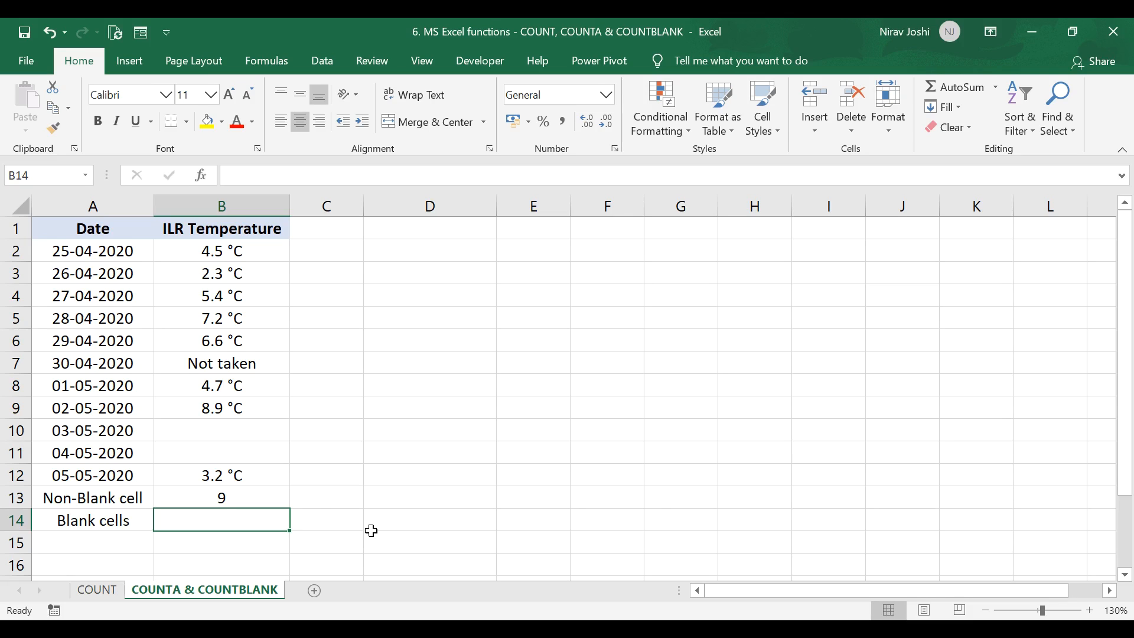
pyautogui.write('=co')
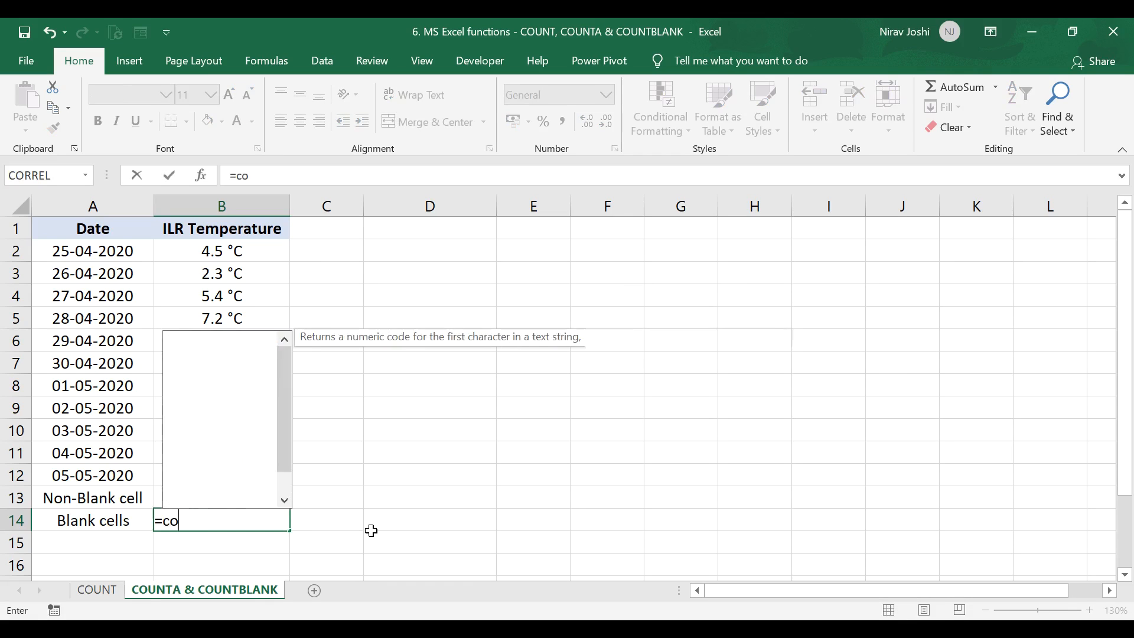
pyautogui.write('untblank')
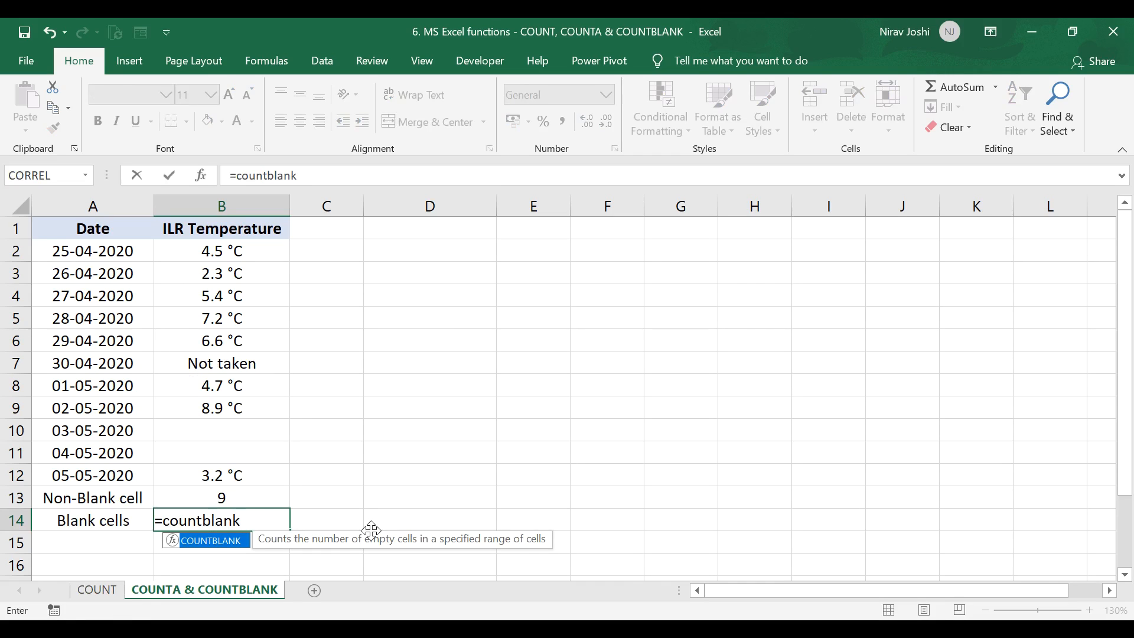
pyautogui.press('Tab')
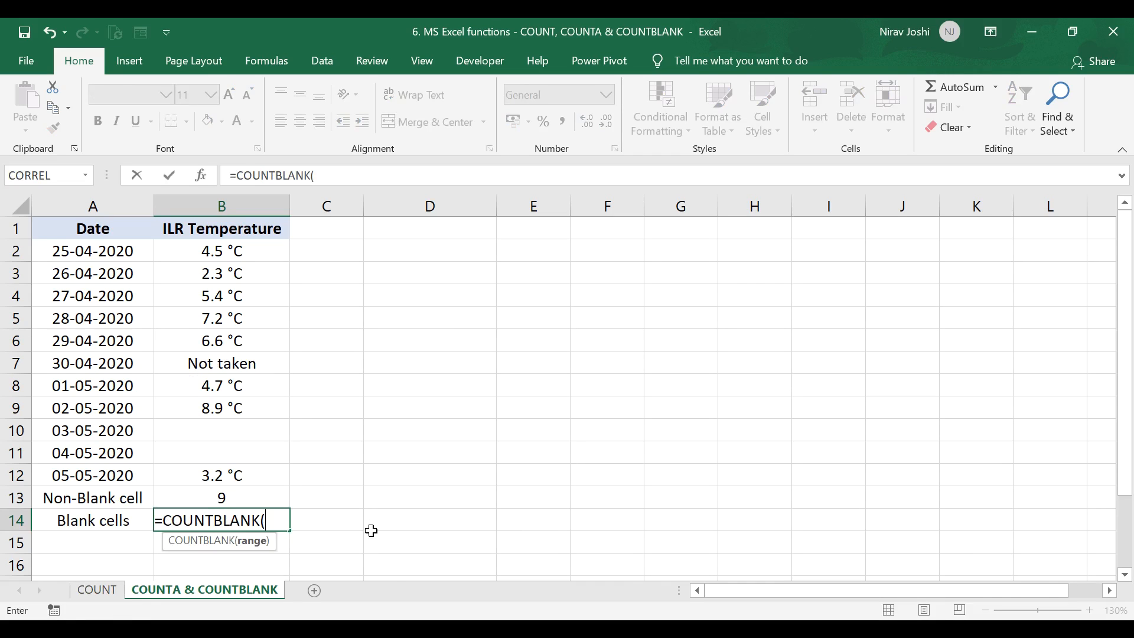
pyautogui.moveTo(244, 484)
pyautogui.mouseDown()
pyautogui.moveTo(228, 397)
pyautogui.moveTo(235, 255)
pyautogui.mouseUp()
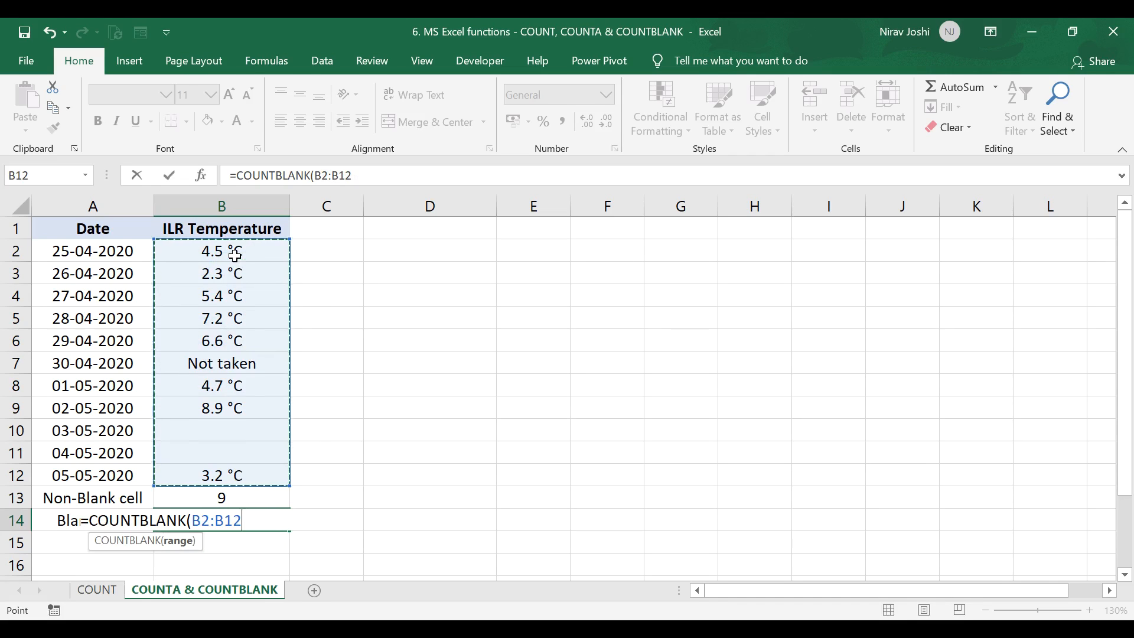
pyautogui.write(')')
pyautogui.press('Return')
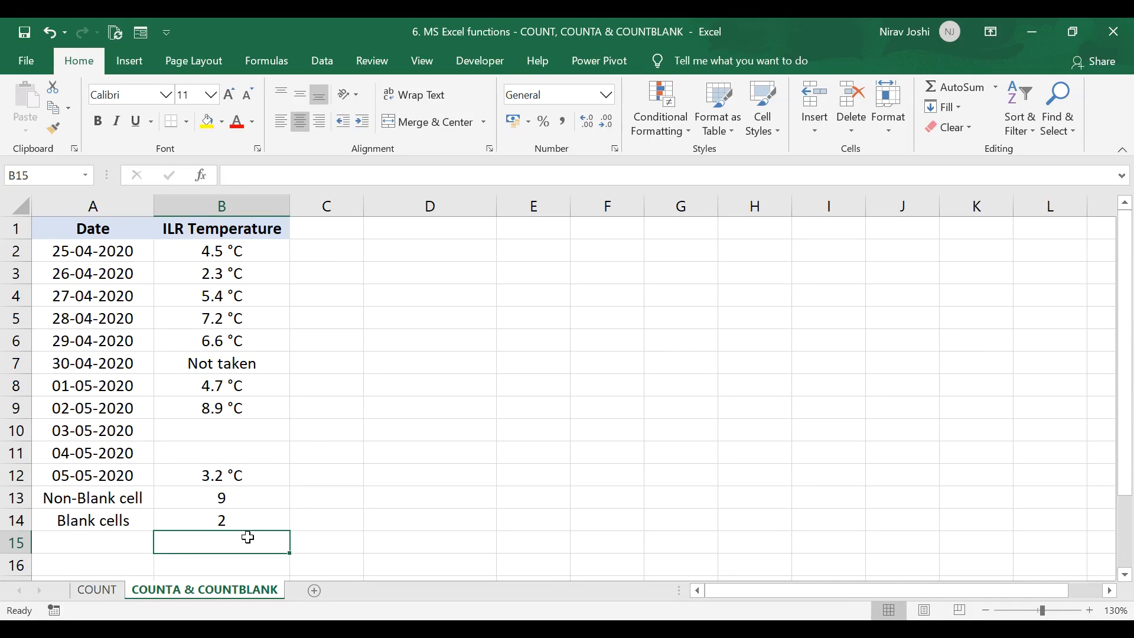
# Step: Review the temperature range, the text entry in B7 and the empty cells B10:B11
pyautogui.moveTo(236, 249); pyautogui.dragTo(237, 468)
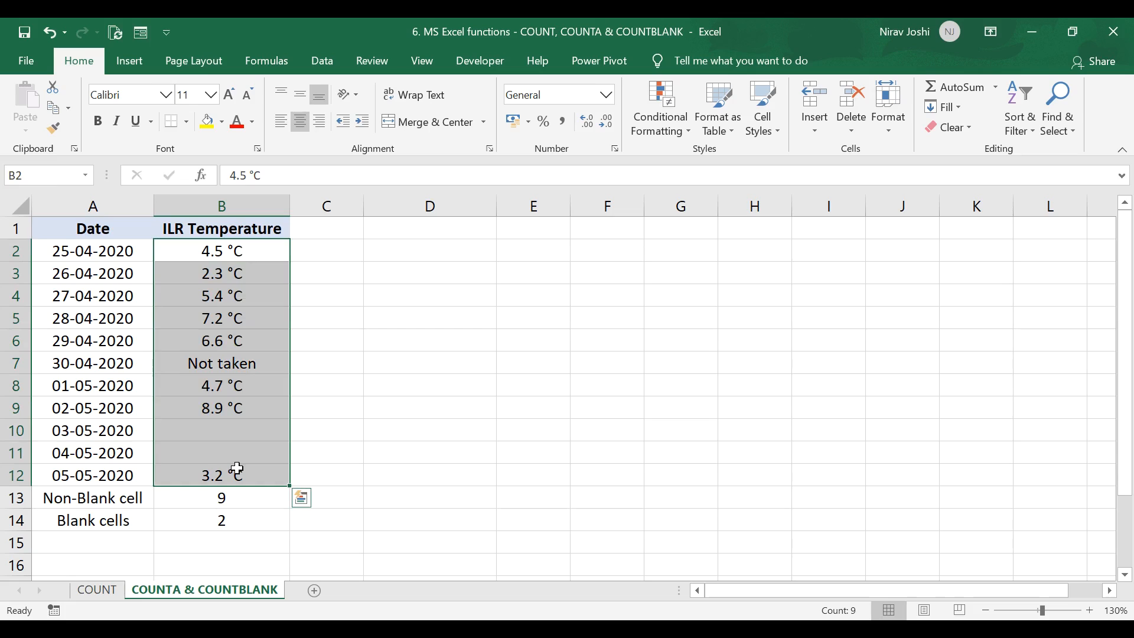
pyautogui.click(227, 363)
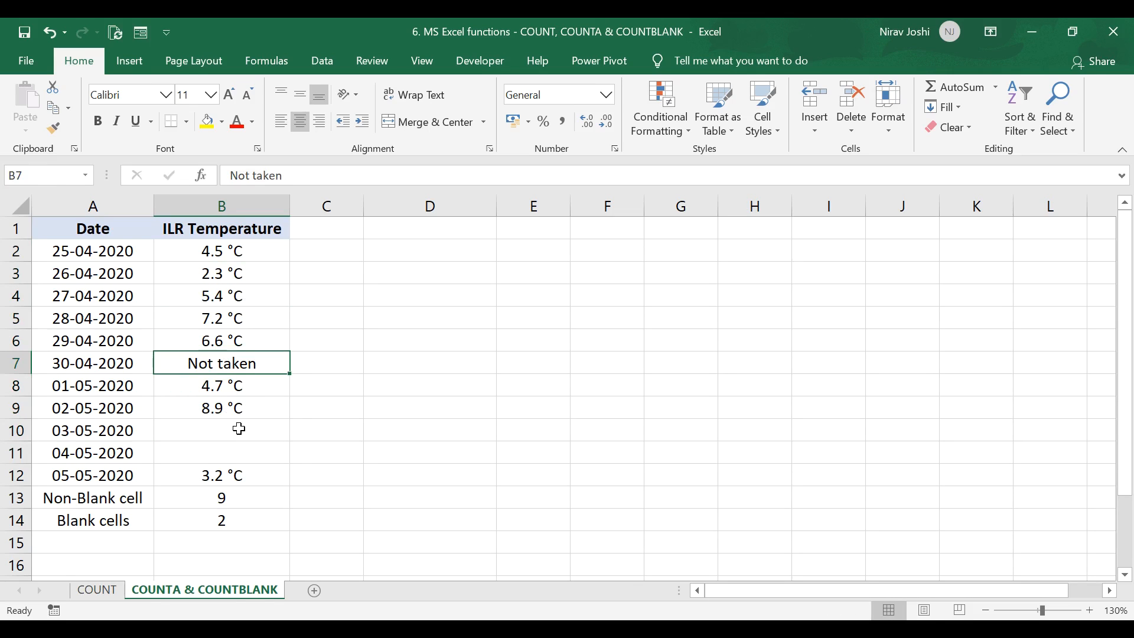
pyautogui.moveTo(238, 429); pyautogui.dragTo(234, 448)
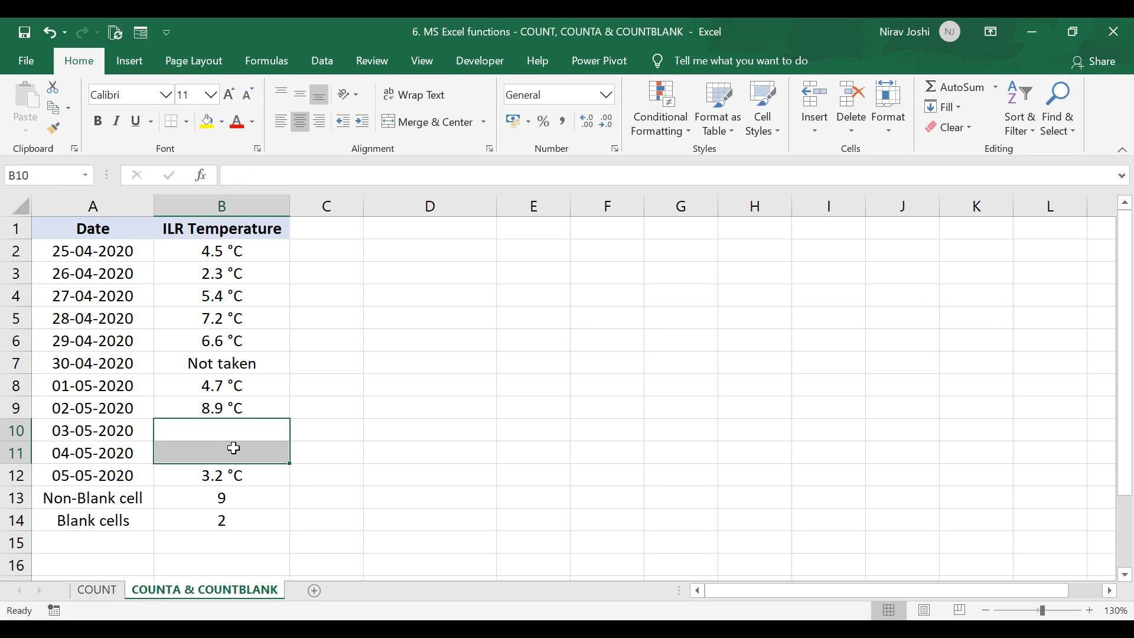